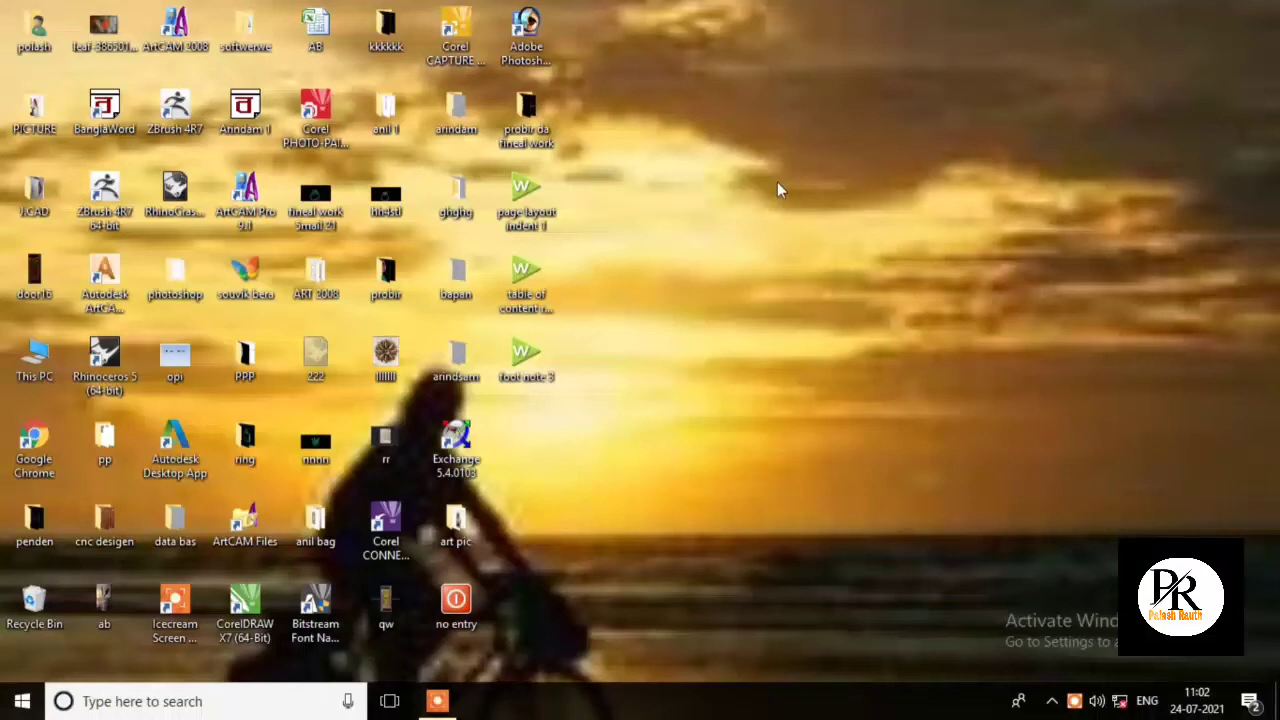
- Refresh the Windows desktop a few times from its right-click menu
{"action": "left_click", "coordinate": [826, 240]}
{"action": "right_click", "coordinate": [796, 160]}
{"action": "left_click", "coordinate": [815, 207]}
{"action": "right_click", "coordinate": [773, 121]}
{"action": "left_click", "coordinate": [805, 172]}
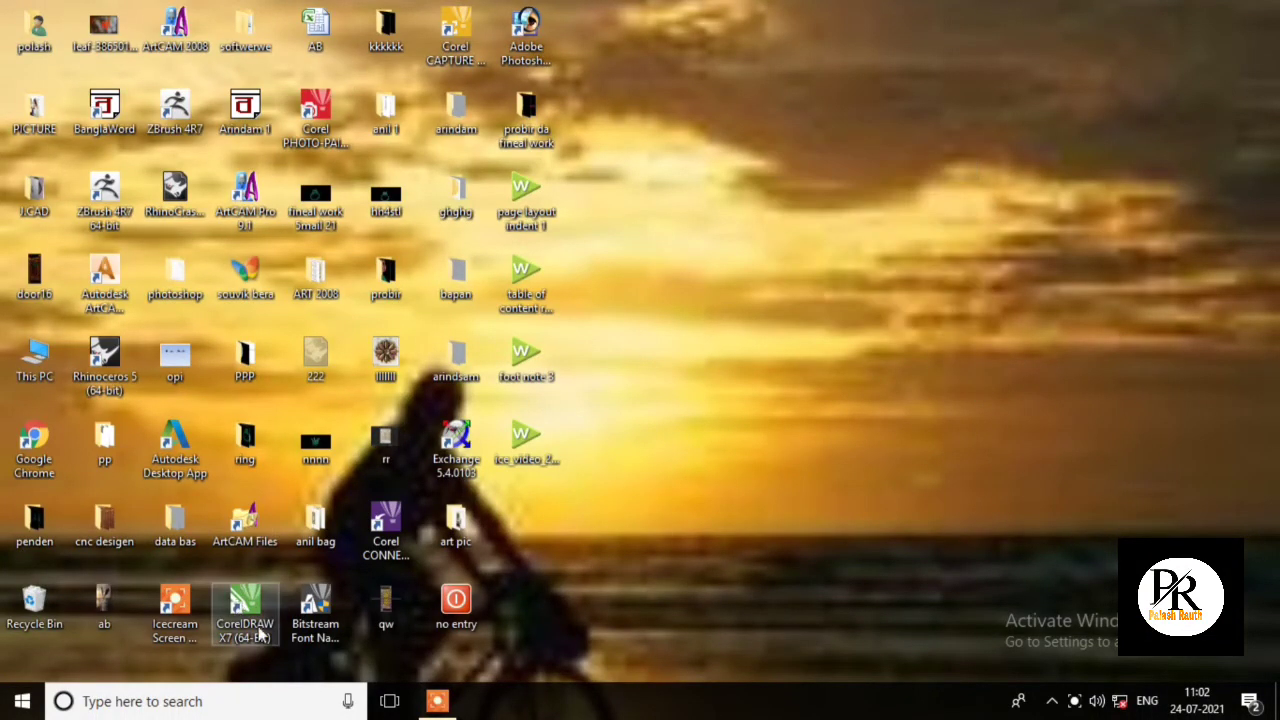
- Search for 'm' and launch Microsoft Office Word 2007
{"action": "left_click", "coordinate": [236, 701]}
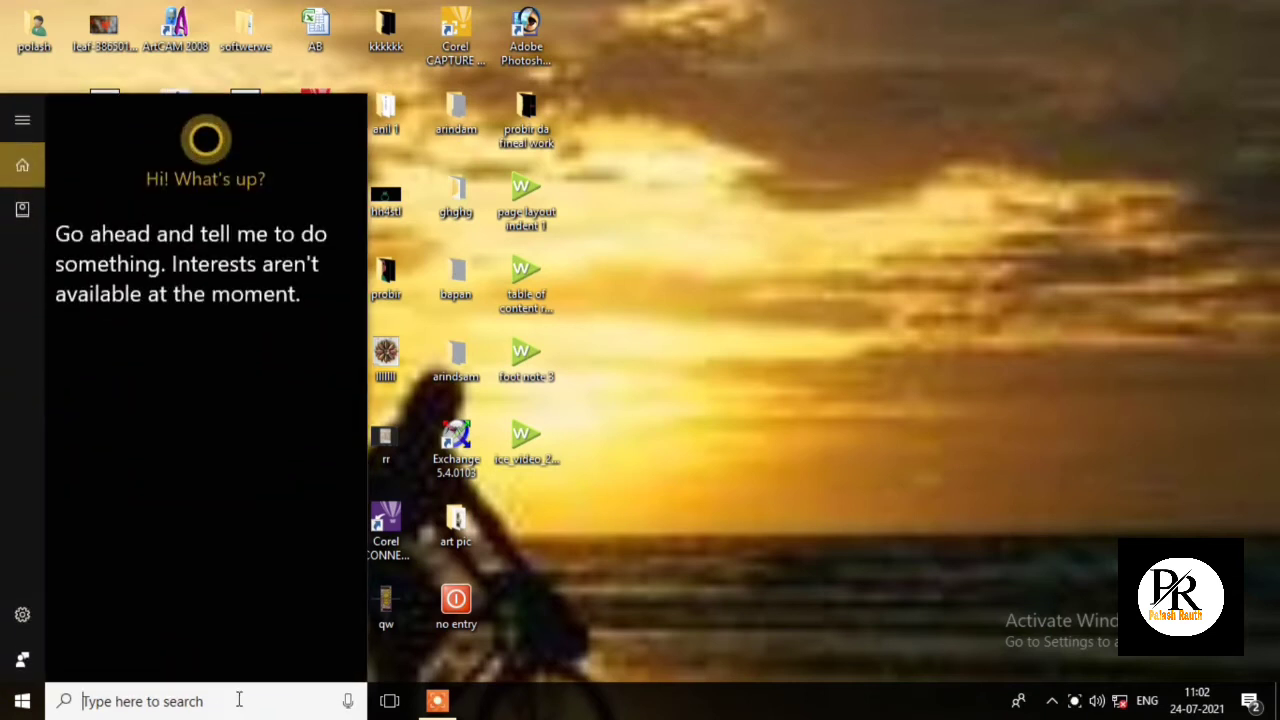
{"action": "type", "text": "m"}
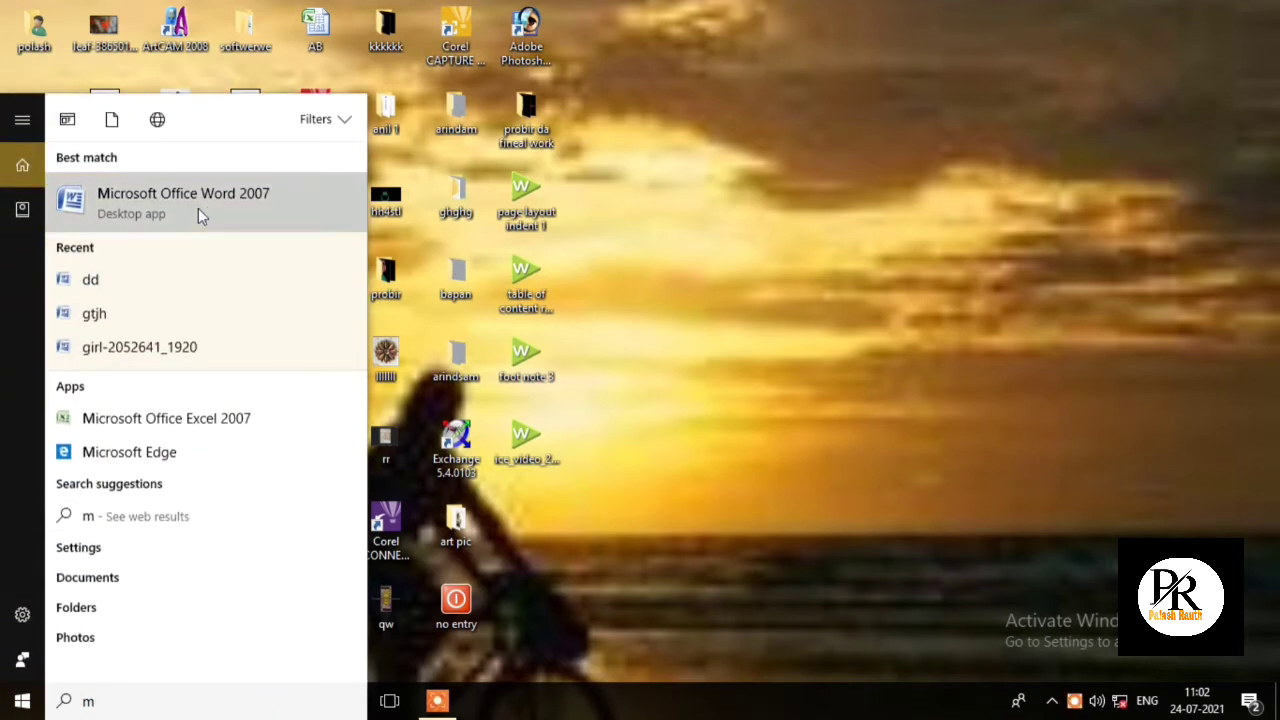
{"action": "left_click", "coordinate": [198, 208]}
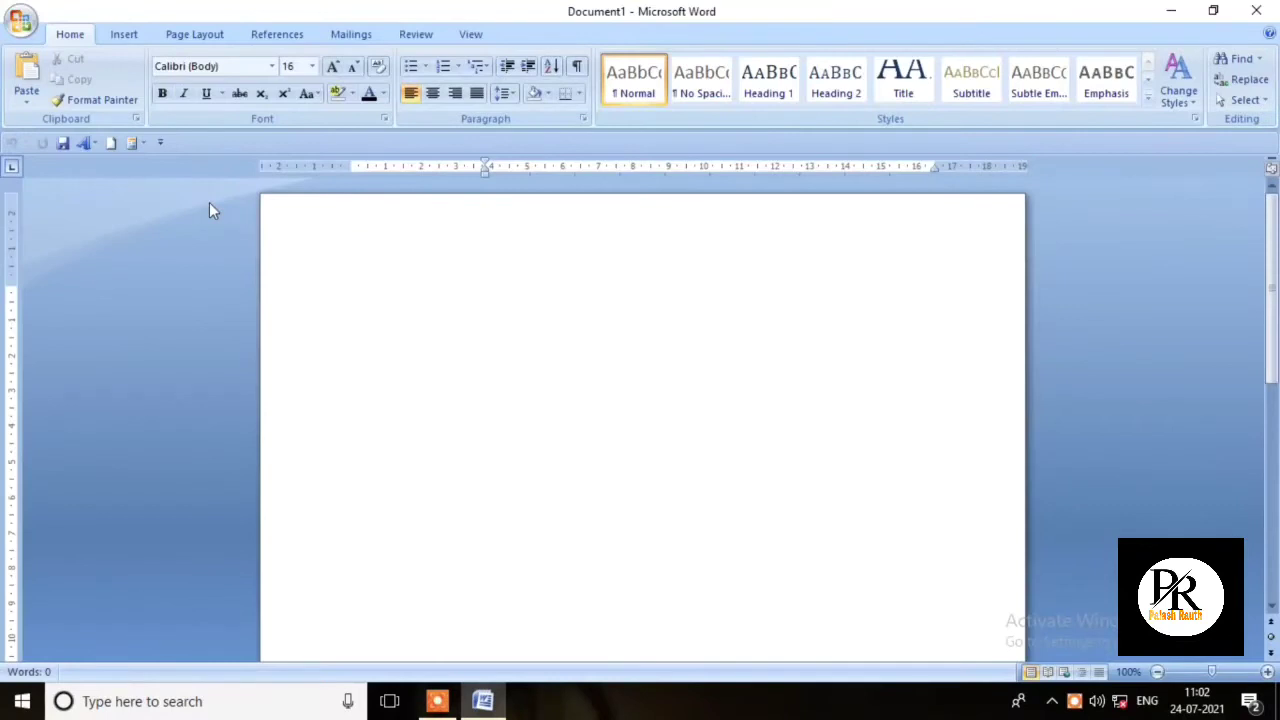
- Generate sample paragraphs with =rand() and select the generated text
{"action": "left_click", "coordinate": [277, 35]}
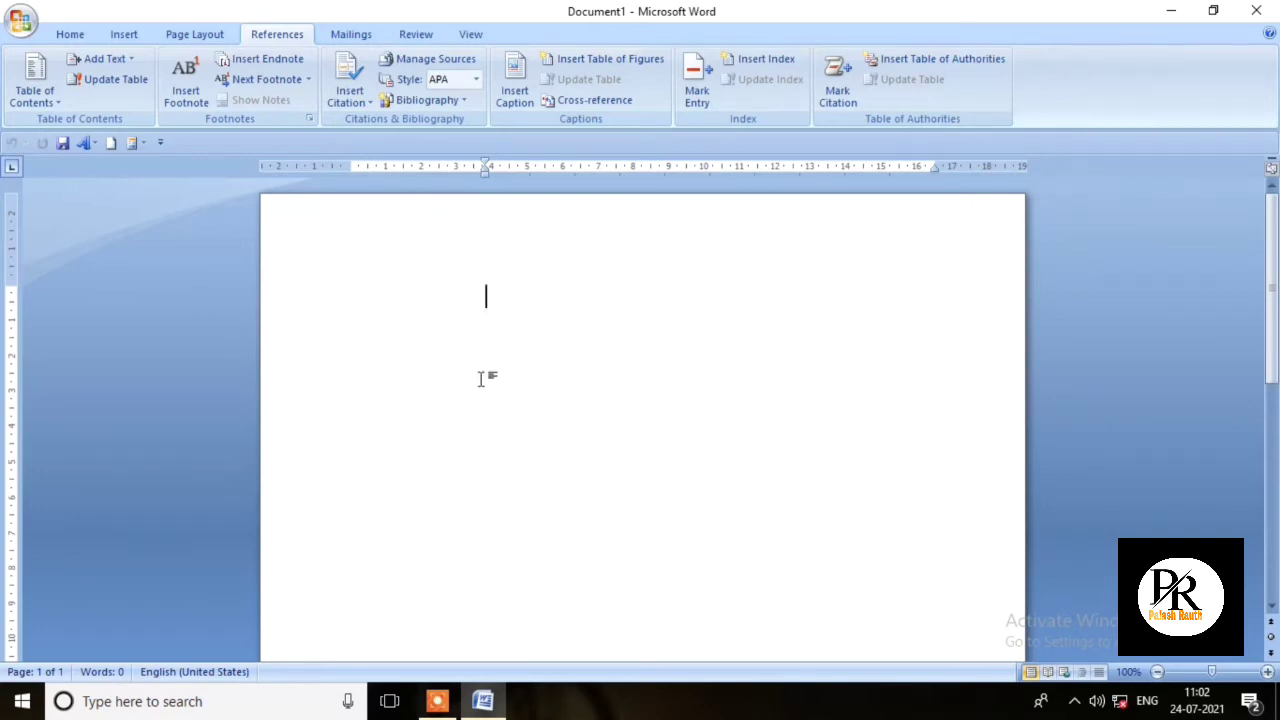
{"action": "type", "text": "="}
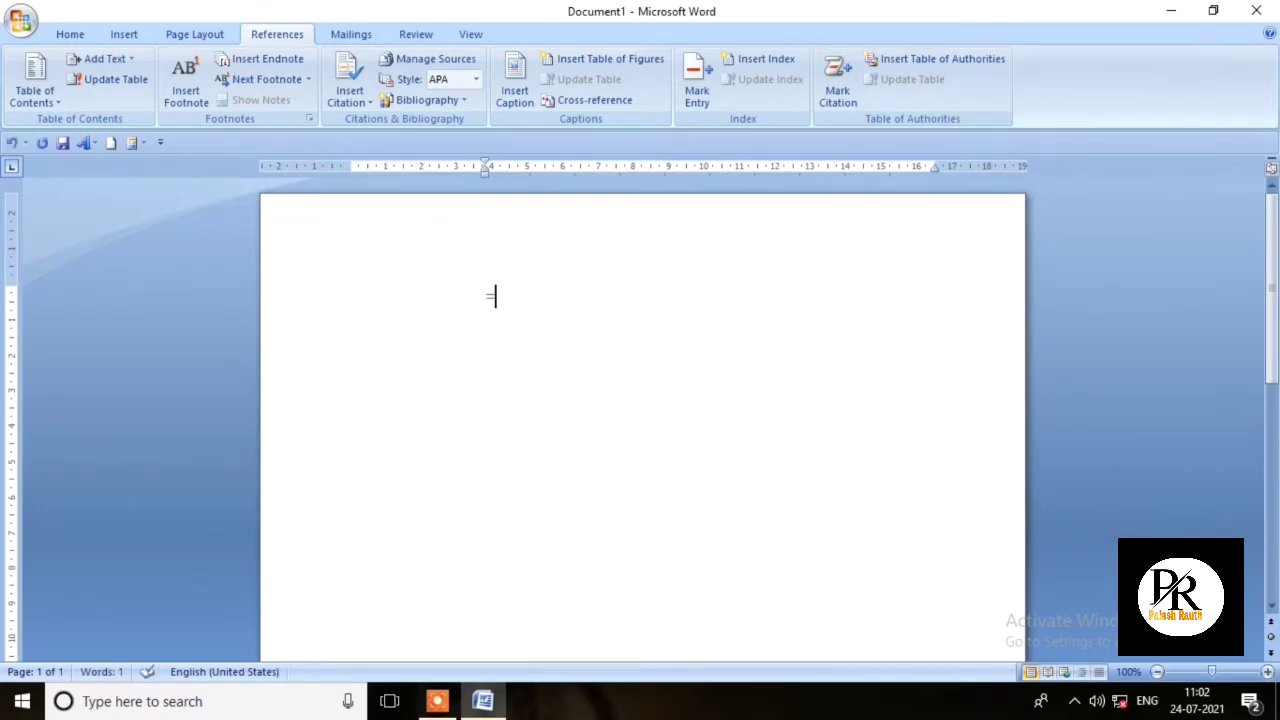
{"action": "type", "text": "ra"}
{"action": "type", "text": "nd"}
{"action": "type", "text": "()"}
{"action": "key", "text": "Return"}
{"action": "scroll", "coordinate": [571, 400], "scroll_direction": "up", "scroll_amount": 6}
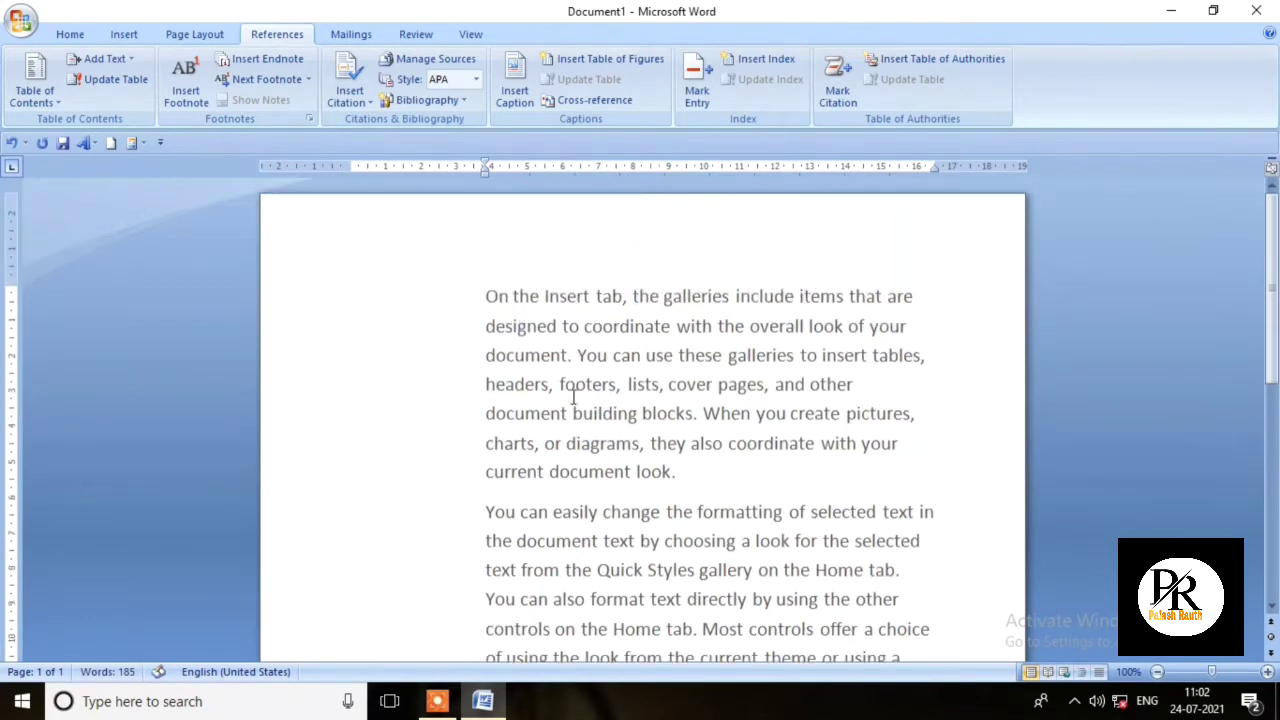
{"action": "mouse_move", "coordinate": [449, 266]}
{"action": "left_mouse_down"}
{"action": "mouse_move", "coordinate": [741, 655]}
{"action": "mouse_move", "coordinate": [957, 471]}
{"action": "left_mouse_up"}
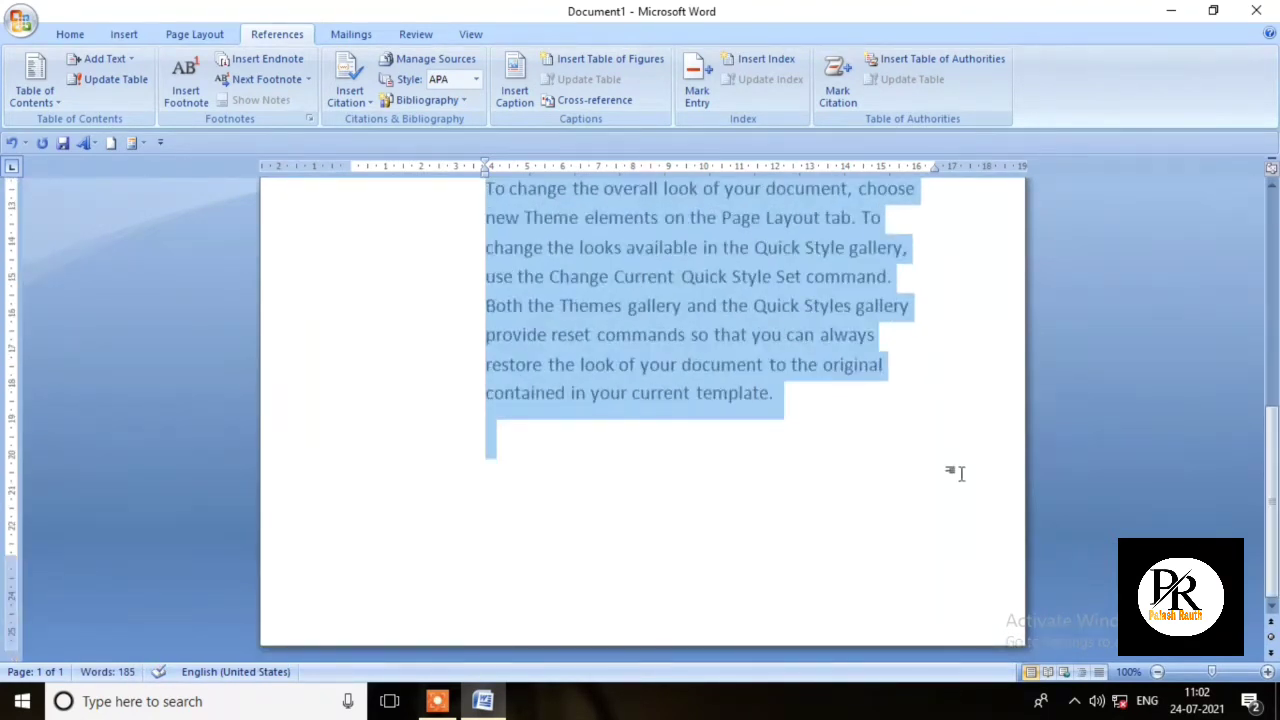
- Apply a theme font colour to the selected sample paragraphs, then deselect them
{"action": "left_click", "coordinate": [70, 34]}
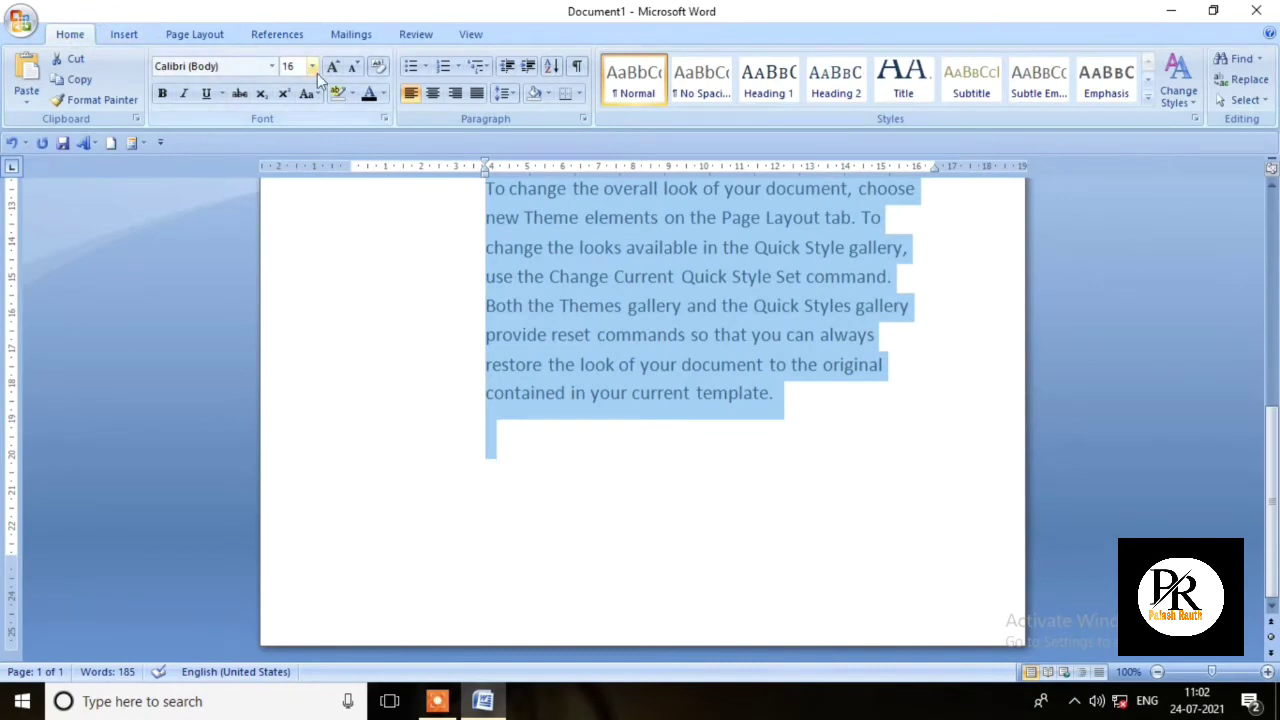
{"action": "left_click", "coordinate": [378, 94]}
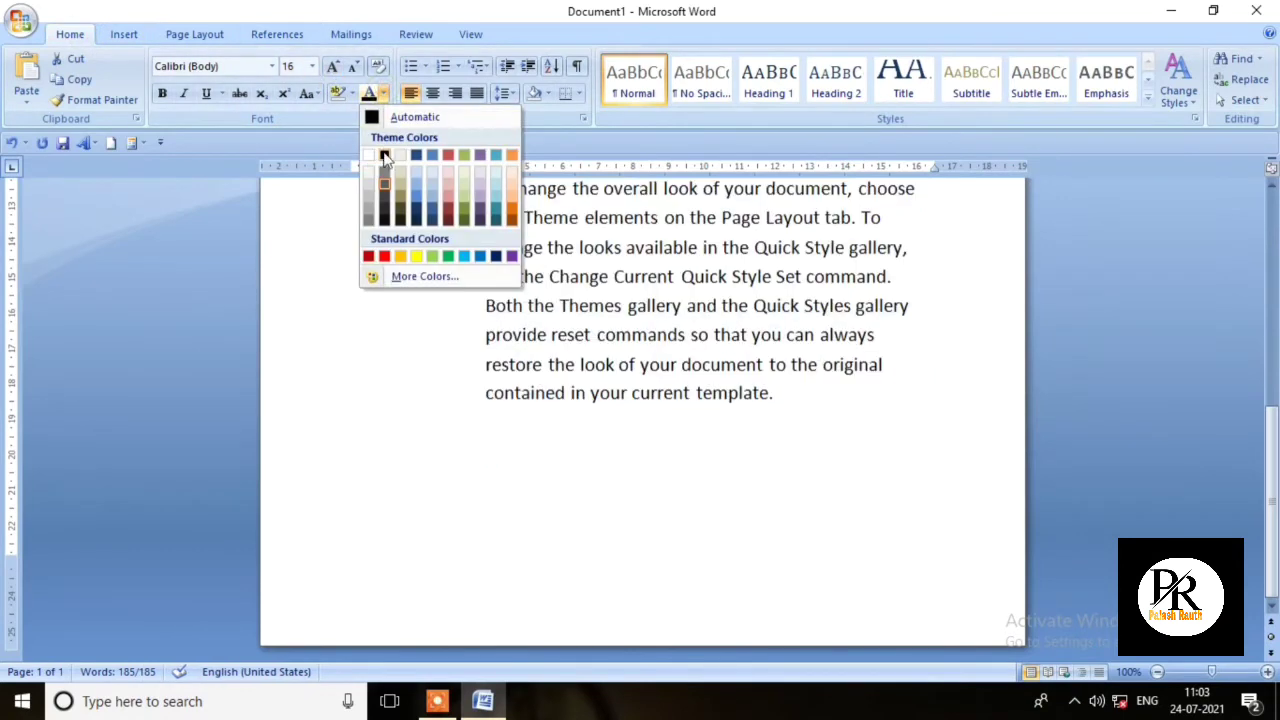
{"action": "left_click", "coordinate": [389, 173]}
{"action": "left_click", "coordinate": [368, 362]}
{"action": "scroll", "coordinate": [441, 407], "scroll_direction": "up", "scroll_amount": 10}
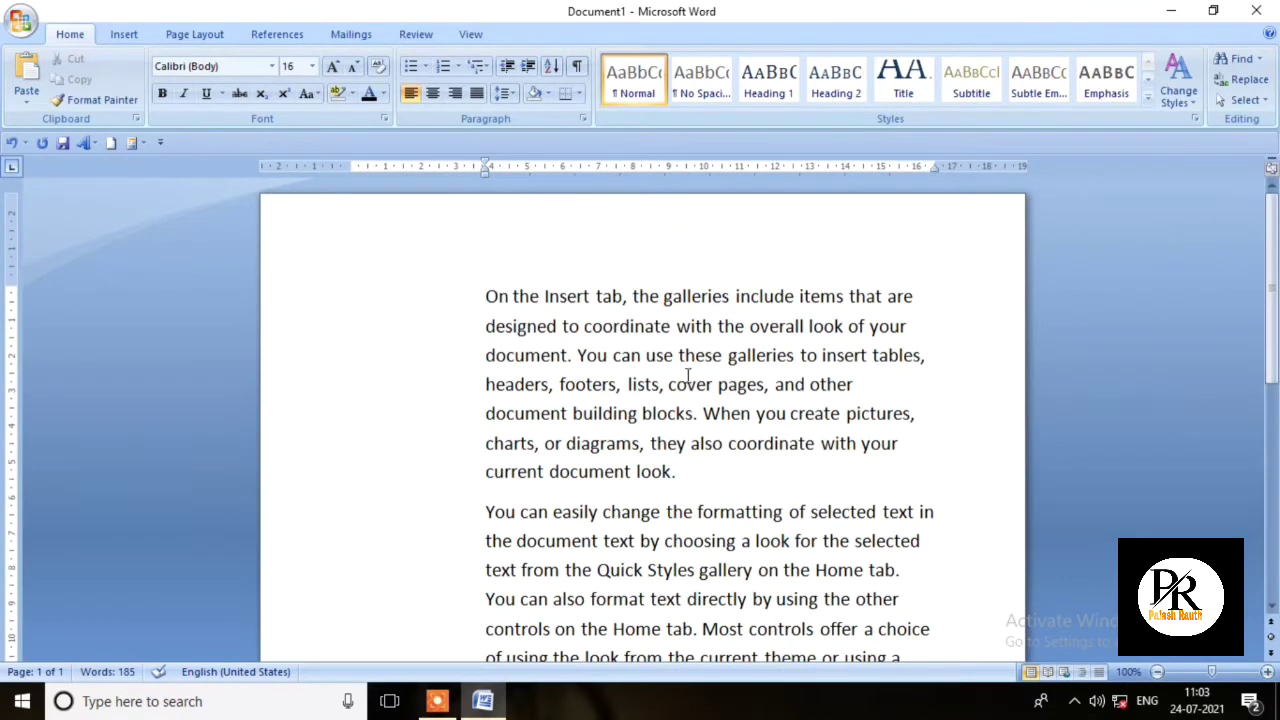
{"action": "left_click", "coordinate": [277, 34]}
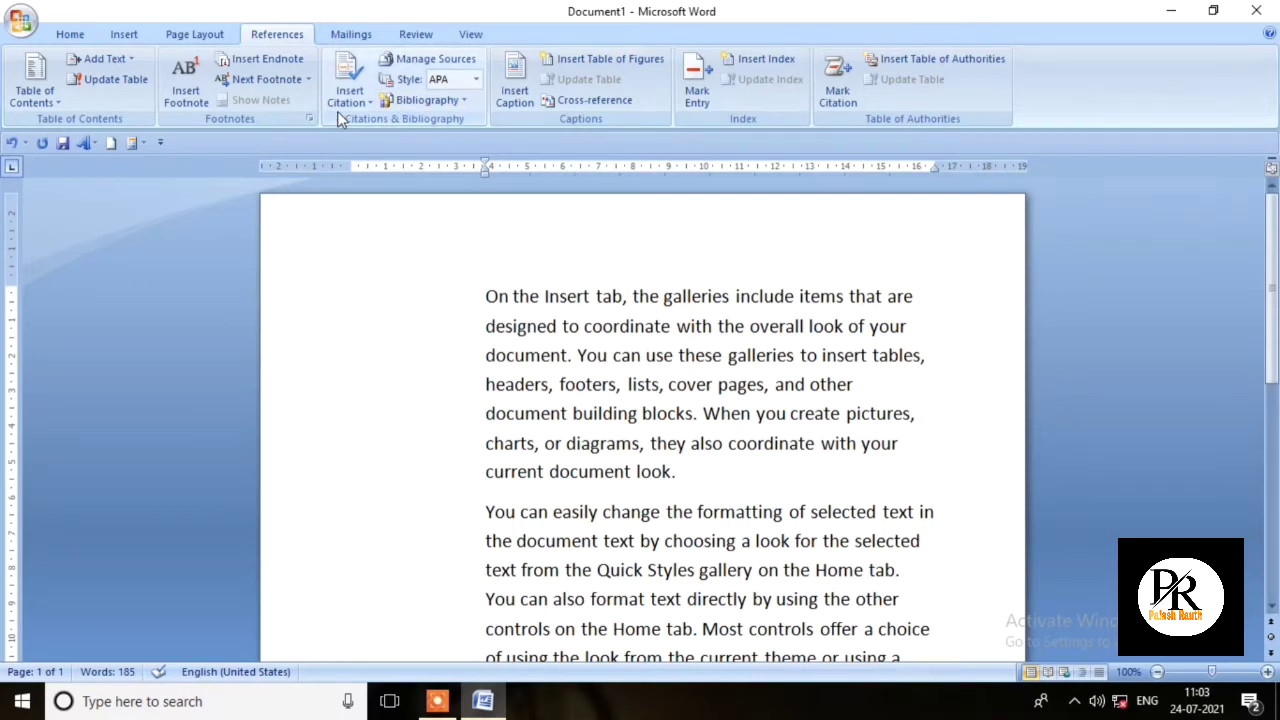
- Delete the period after 'current document look' and start adding a new citation source
{"action": "left_click", "coordinate": [677, 480]}
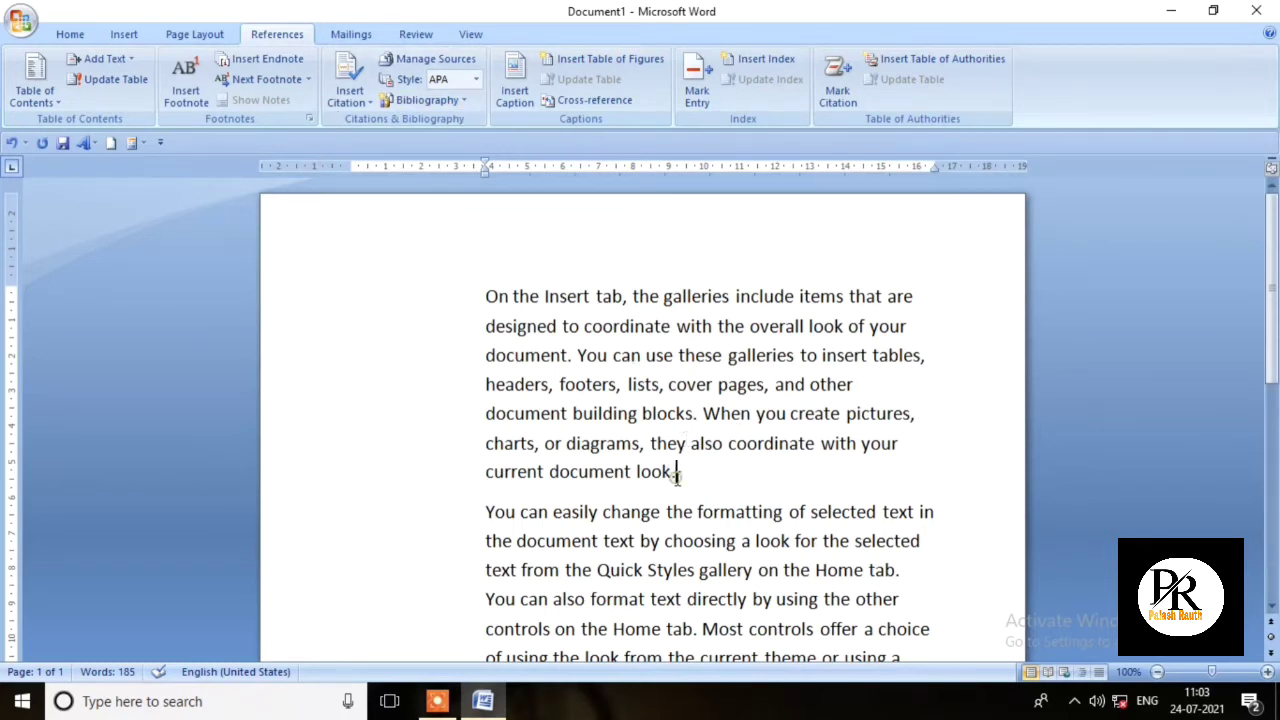
{"action": "key", "text": "BackSpace"}
{"action": "left_click", "coordinate": [353, 103]}
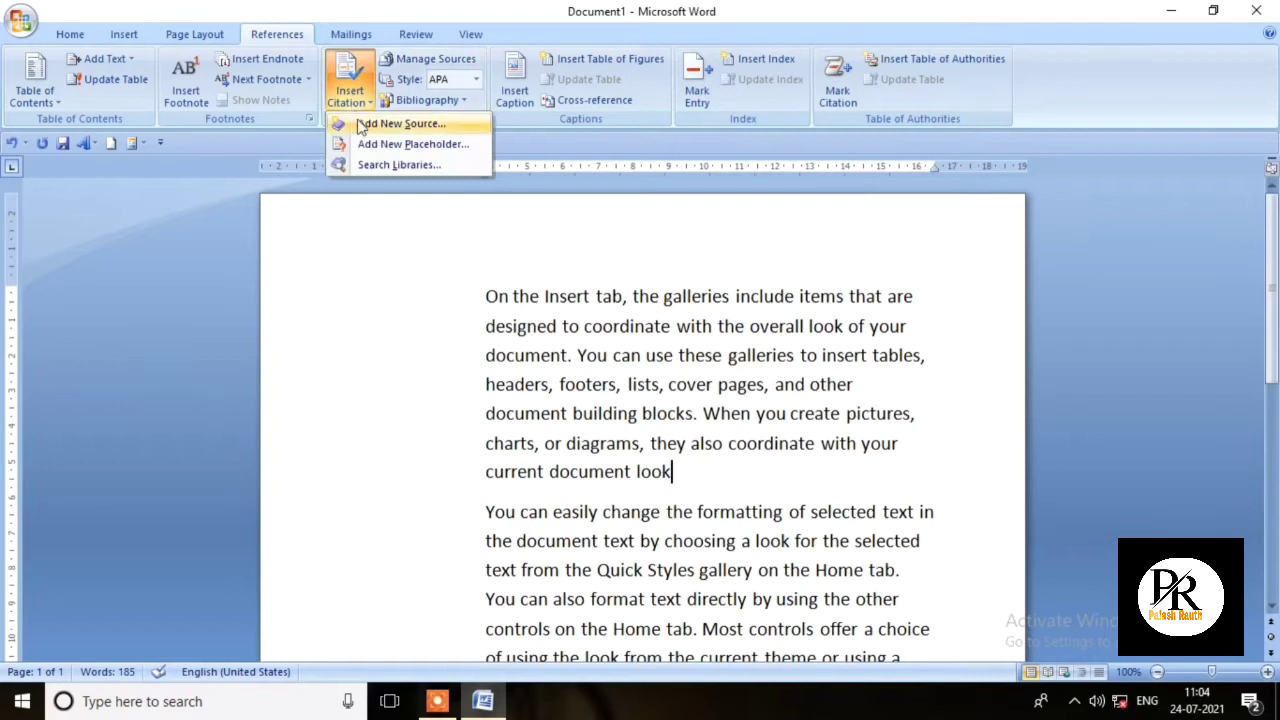
{"action": "left_click", "coordinate": [400, 123]}
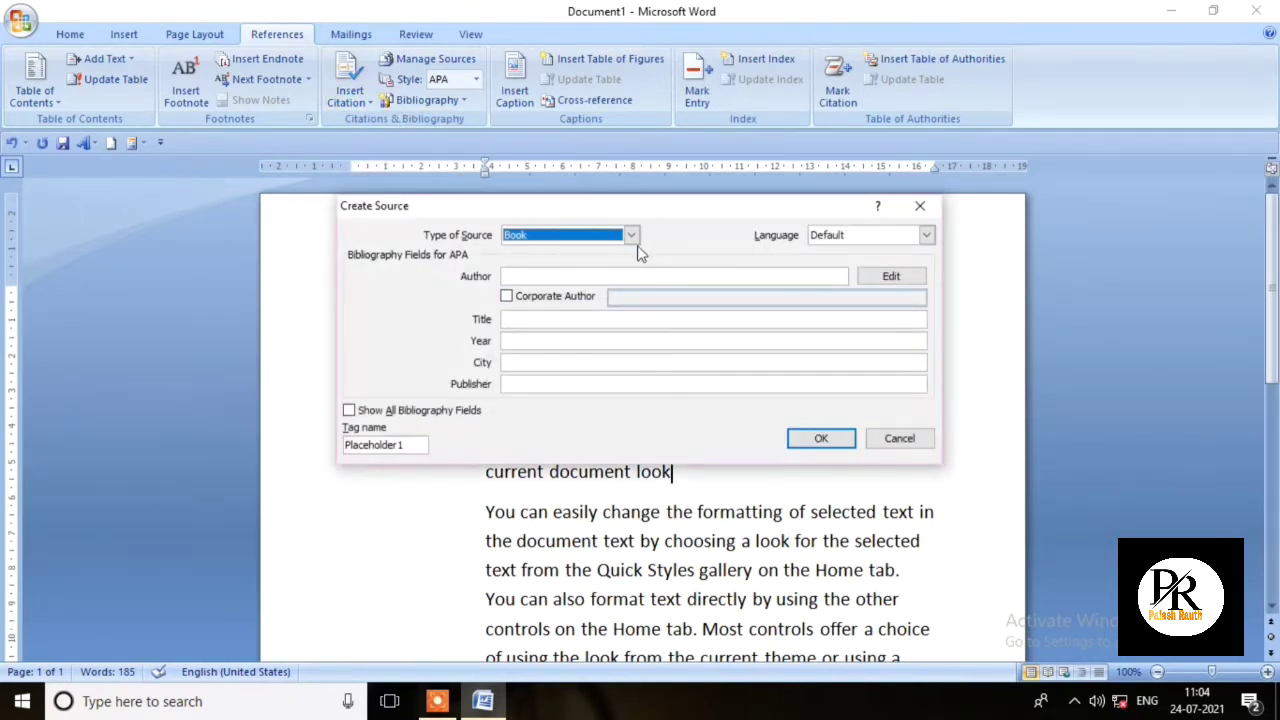
- Keep Book as the source type and enter the author's name and title 'computer knoladge'
{"action": "left_click", "coordinate": [631, 236]}
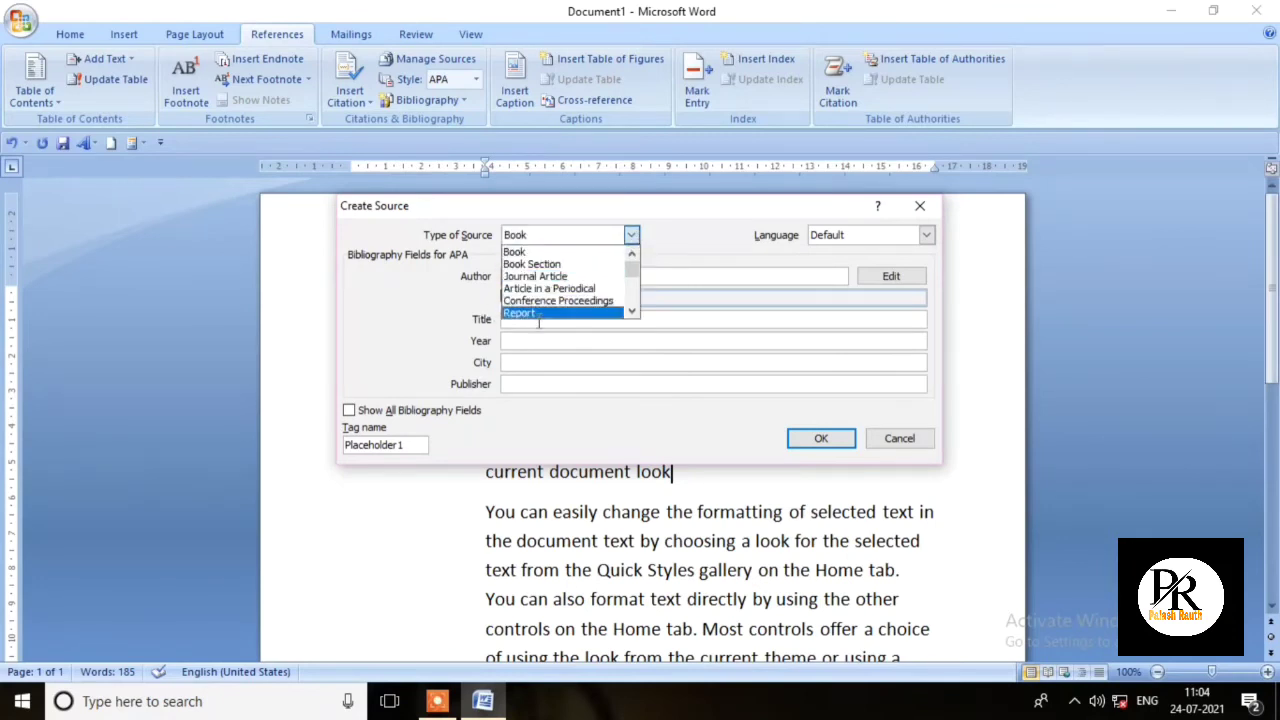
{"action": "left_click", "coordinate": [512, 253]}
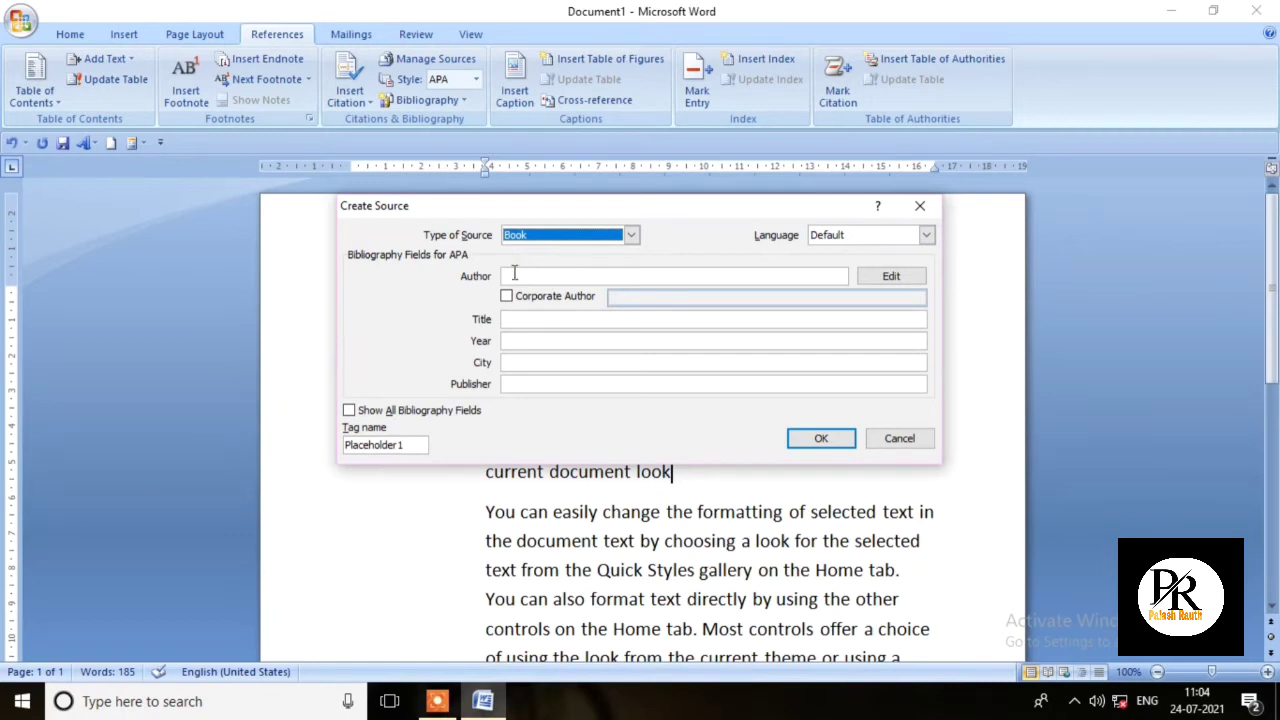
{"action": "left_click", "coordinate": [518, 276]}
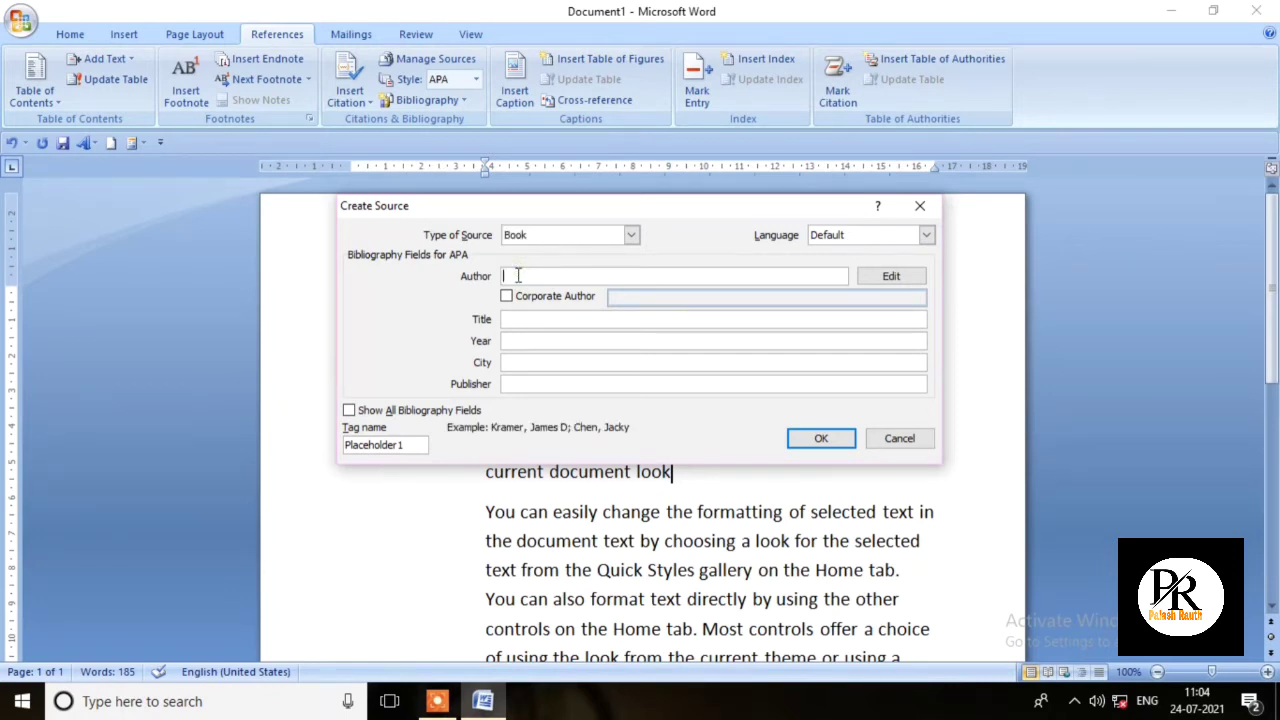
{"action": "type", "text": "jo"}
{"action": "type", "text": "y"}
{"action": "left_click", "coordinate": [533, 319]}
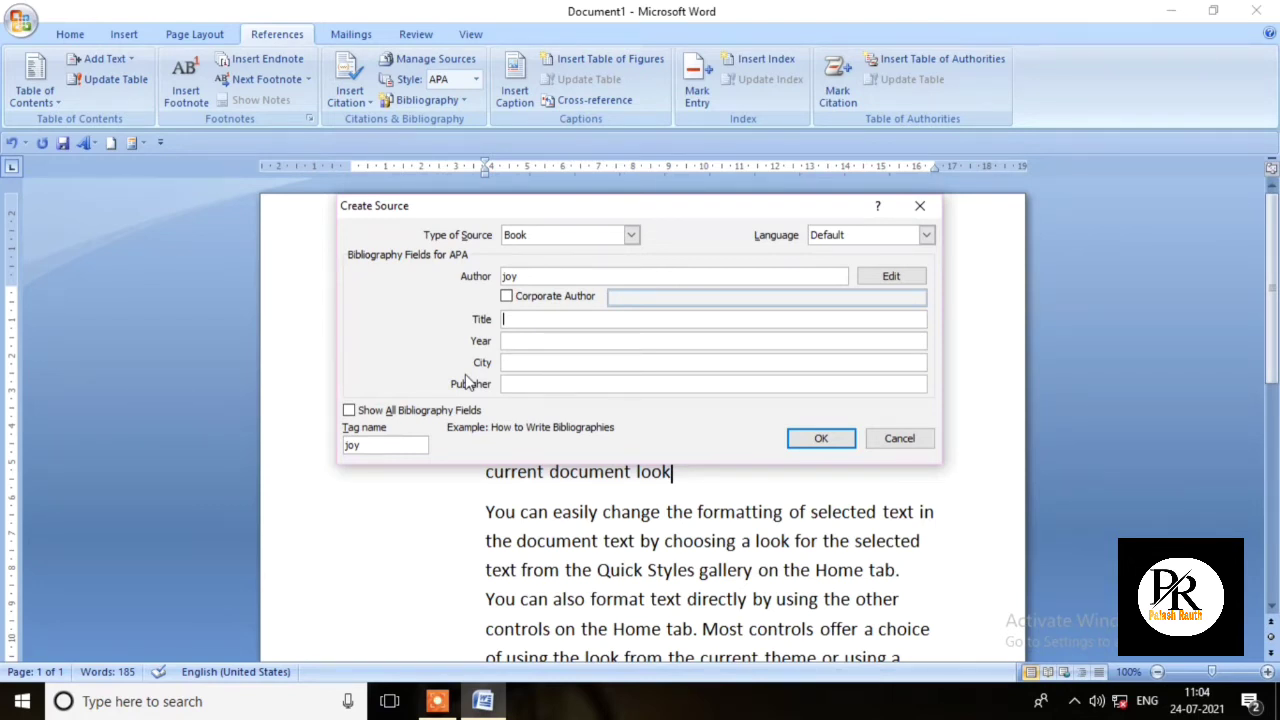
{"action": "type", "text": "comput"}
{"action": "type", "text": "er kn"}
{"action": "type", "text": "oladge"}
- Enter year 2015, city kolkata and the publisher's name
{"action": "left_click", "coordinate": [516, 343]}
{"action": "type", "text": "2015"}
{"action": "left_click", "coordinate": [517, 362]}
{"action": "type", "text": "kol"}
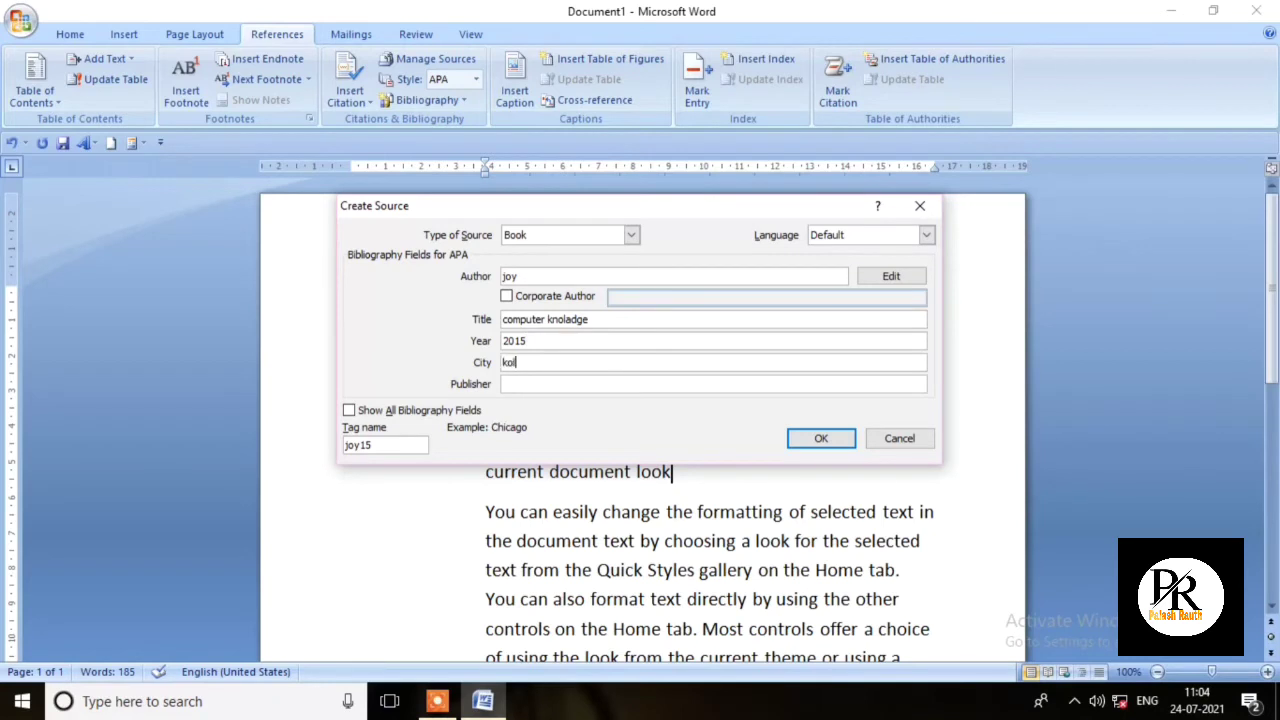
{"action": "type", "text": "kata"}
{"action": "left_click", "coordinate": [522, 386]}
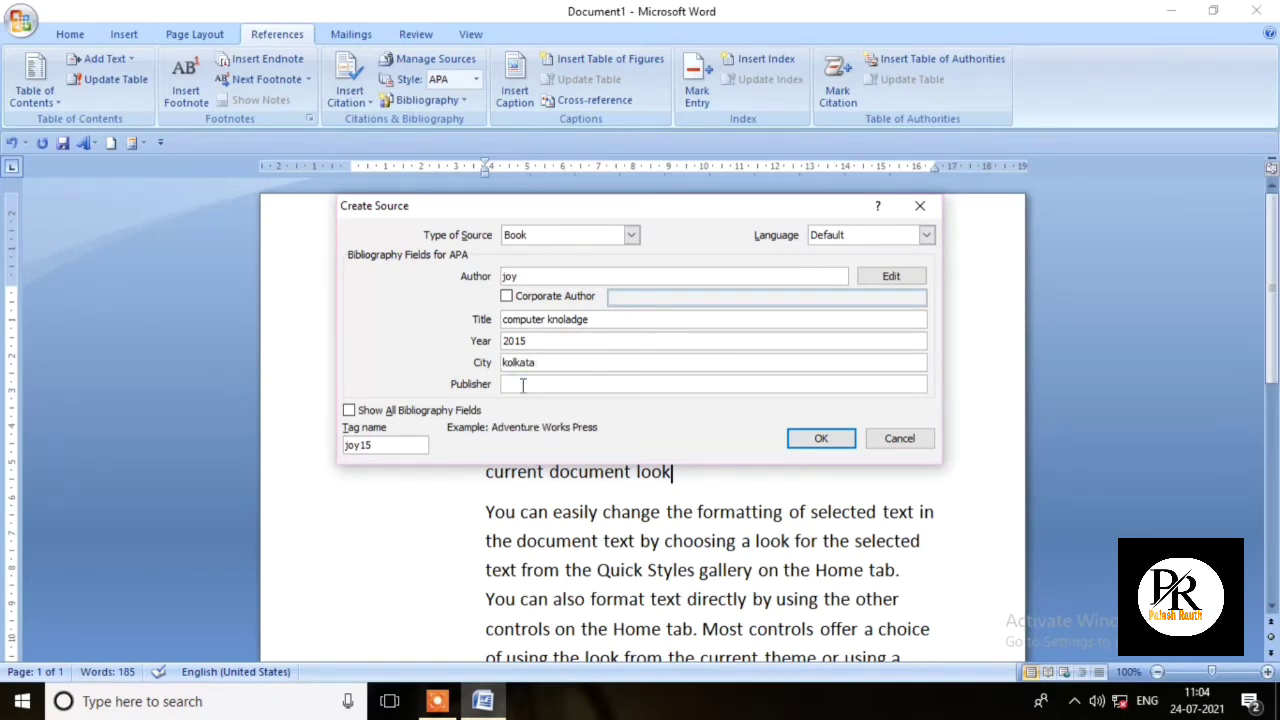
{"action": "type", "text": "j"}
{"action": "type", "text": "y ro"}
{"action": "type", "text": "y"}
{"action": "type", "text": "oy"}
{"action": "left_click", "coordinate": [349, 411]}
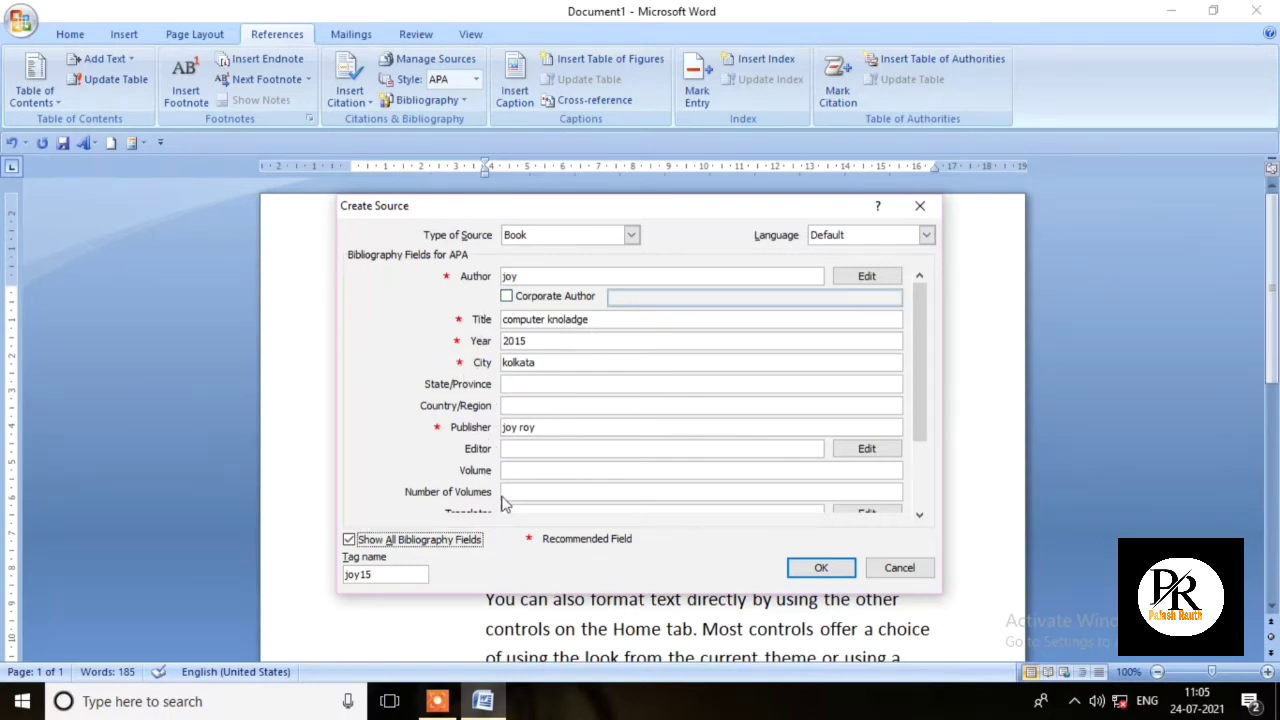
{"action": "mouse_move", "coordinate": [912, 348]}
{"action": "left_mouse_down"}
{"action": "mouse_move", "coordinate": [927, 424]}
{"action": "mouse_move", "coordinate": [908, 345]}
{"action": "left_mouse_up"}
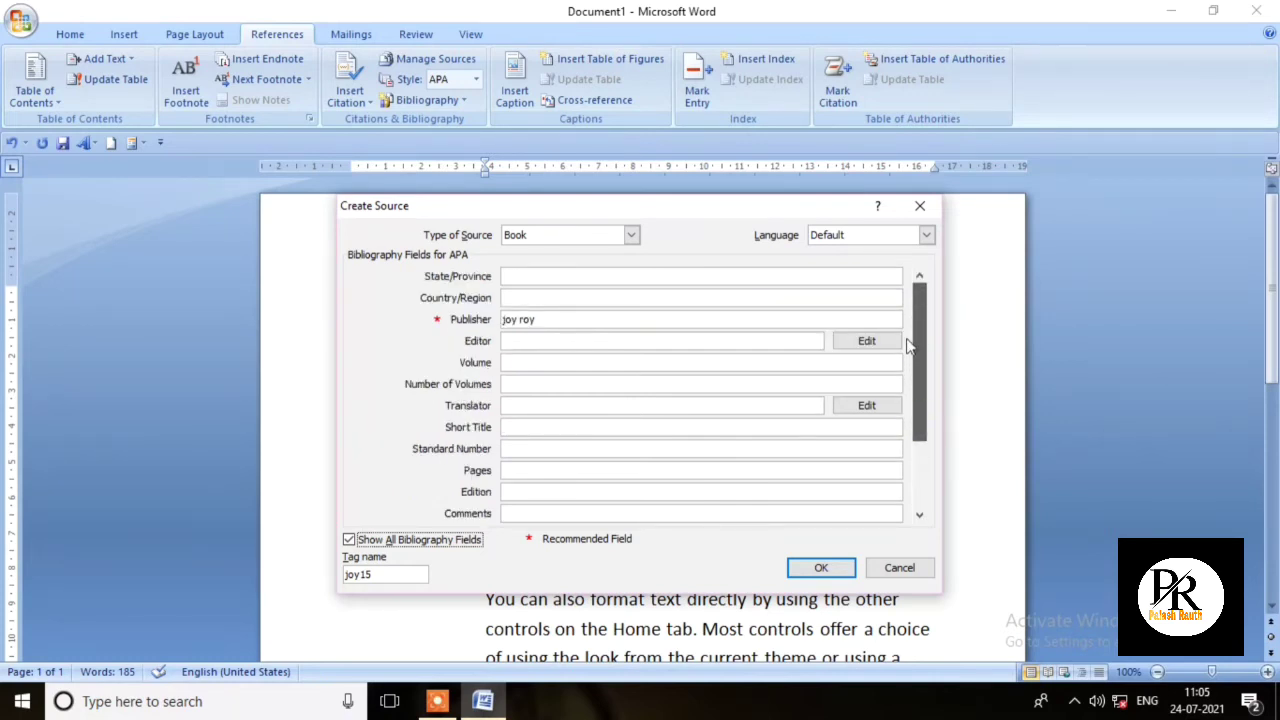
{"action": "left_click", "coordinate": [349, 540]}
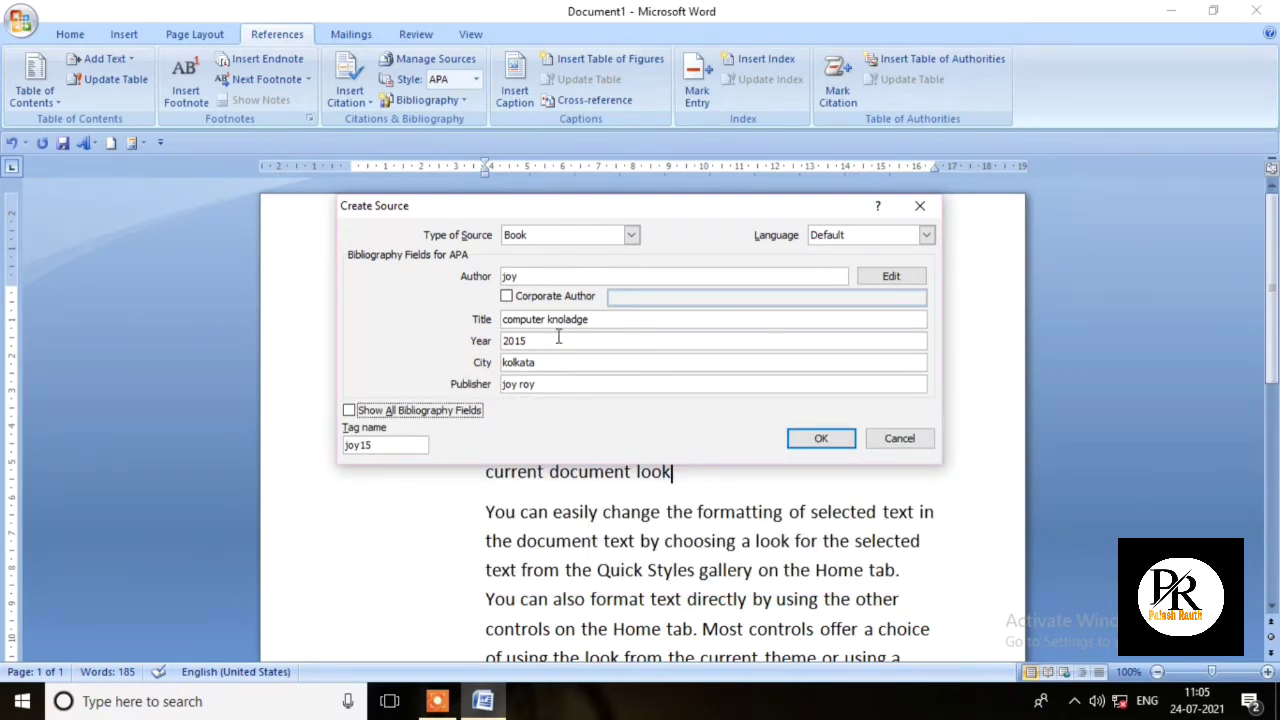
- Confirm the new source to insert its (author, 2015) citation and select it
{"action": "left_click", "coordinate": [835, 440]}
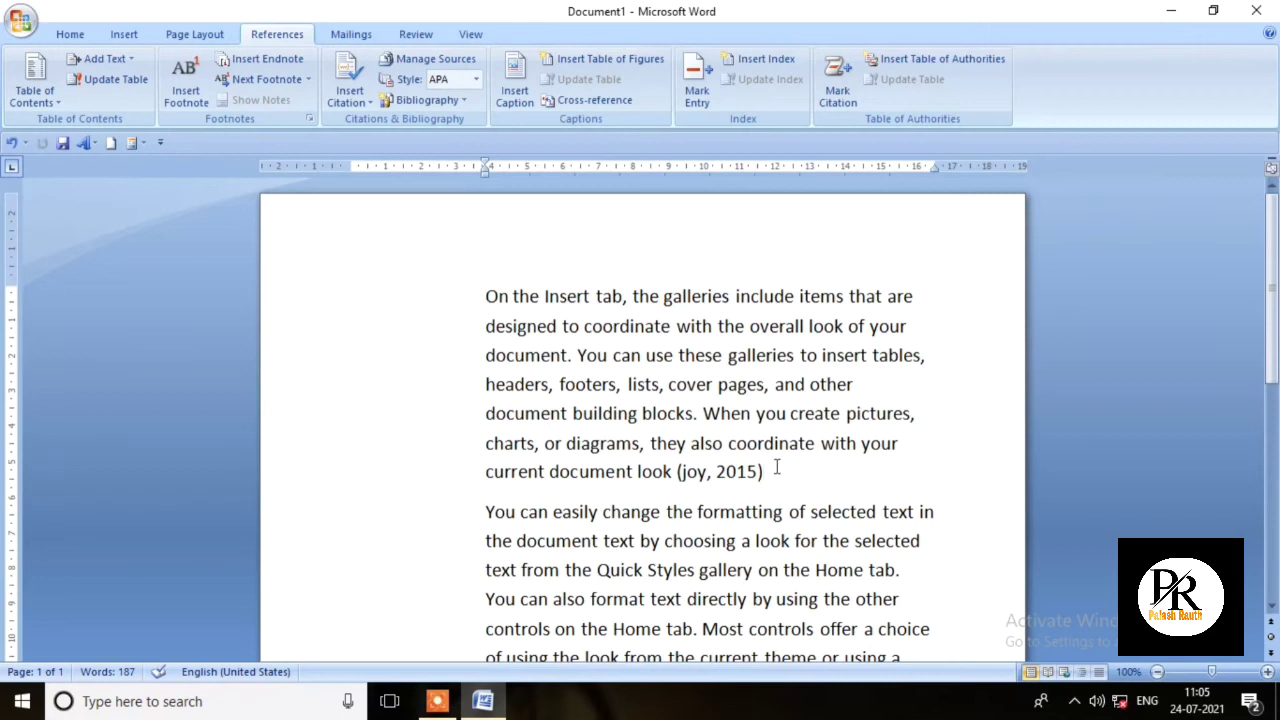
{"action": "left_click", "coordinate": [774, 468]}
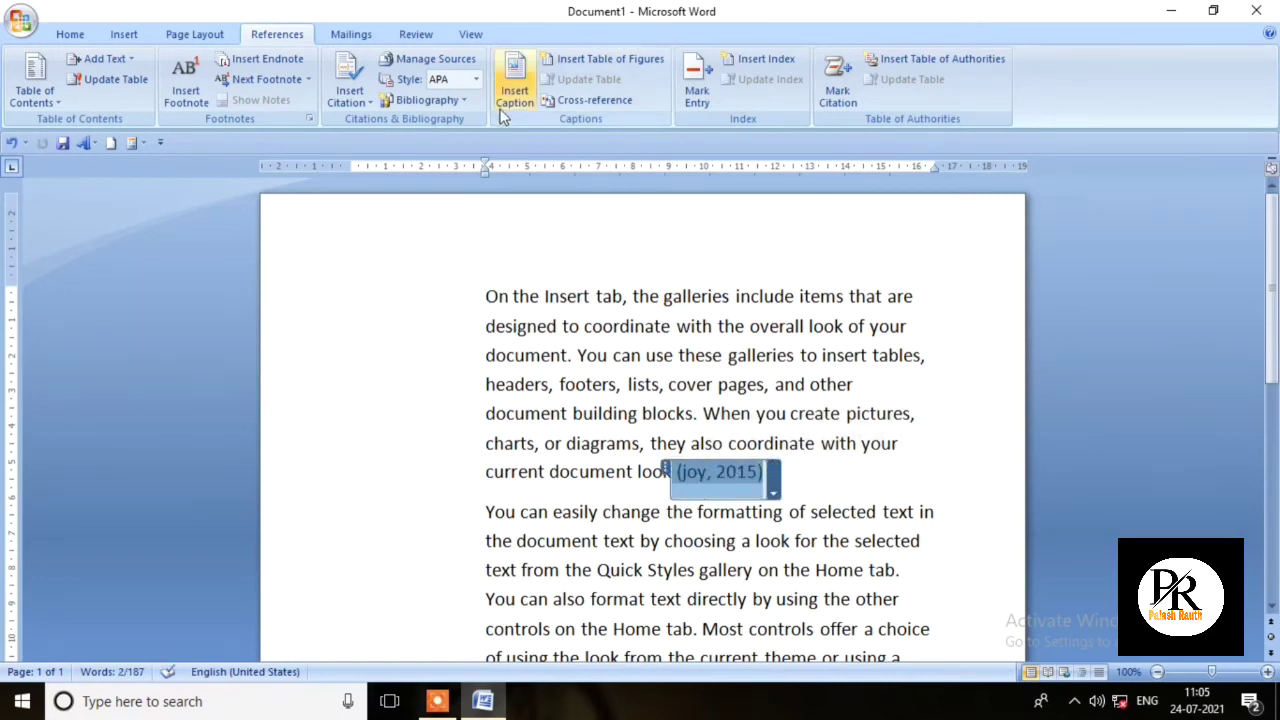
{"action": "left_click", "coordinate": [478, 82]}
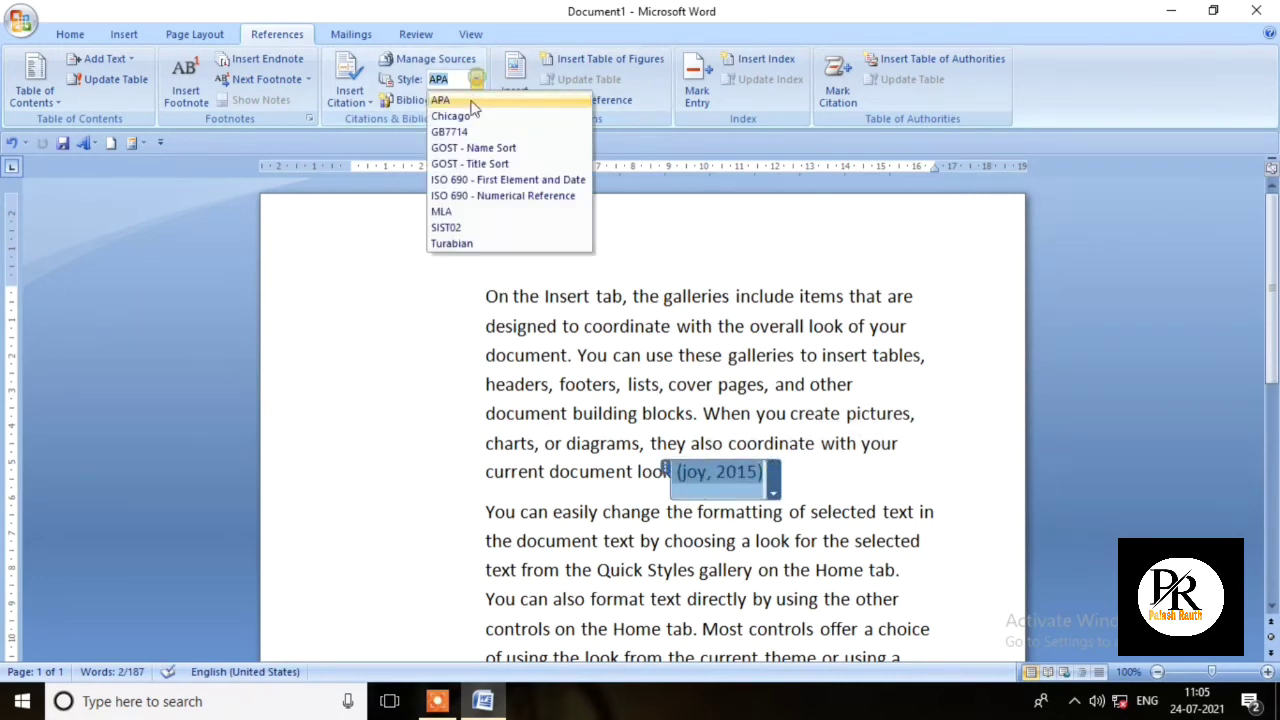
{"action": "left_click", "coordinate": [446, 211]}
{"action": "left_click", "coordinate": [477, 80]}
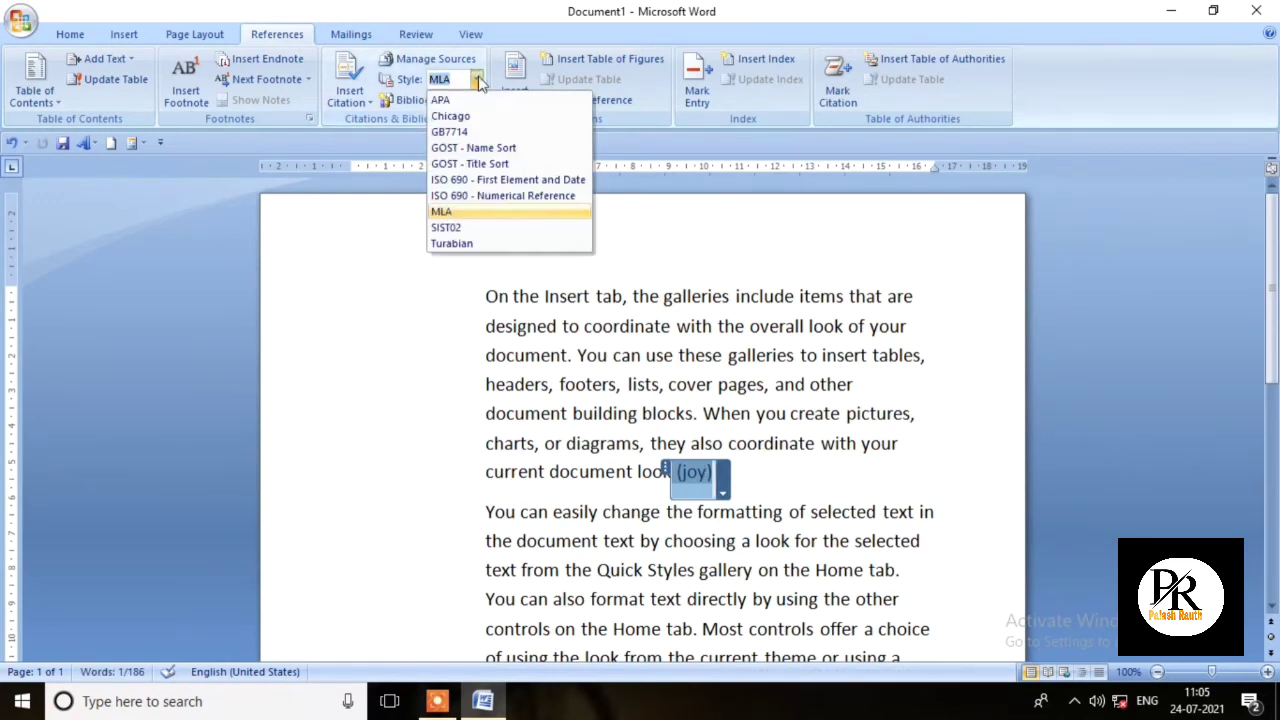
{"action": "left_click", "coordinate": [470, 100]}
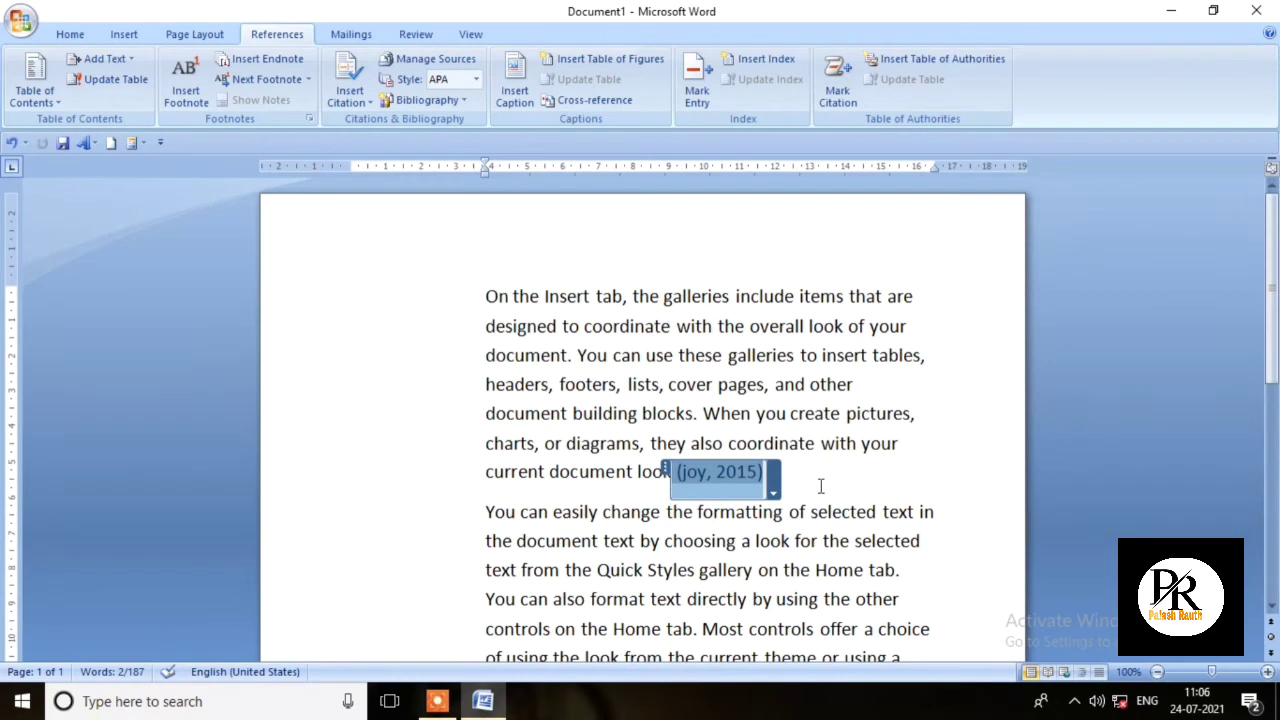
{"action": "left_click", "coordinate": [785, 491]}
- Insert a Bibliography list on a new line below the citation
{"action": "key", "text": "Return"}
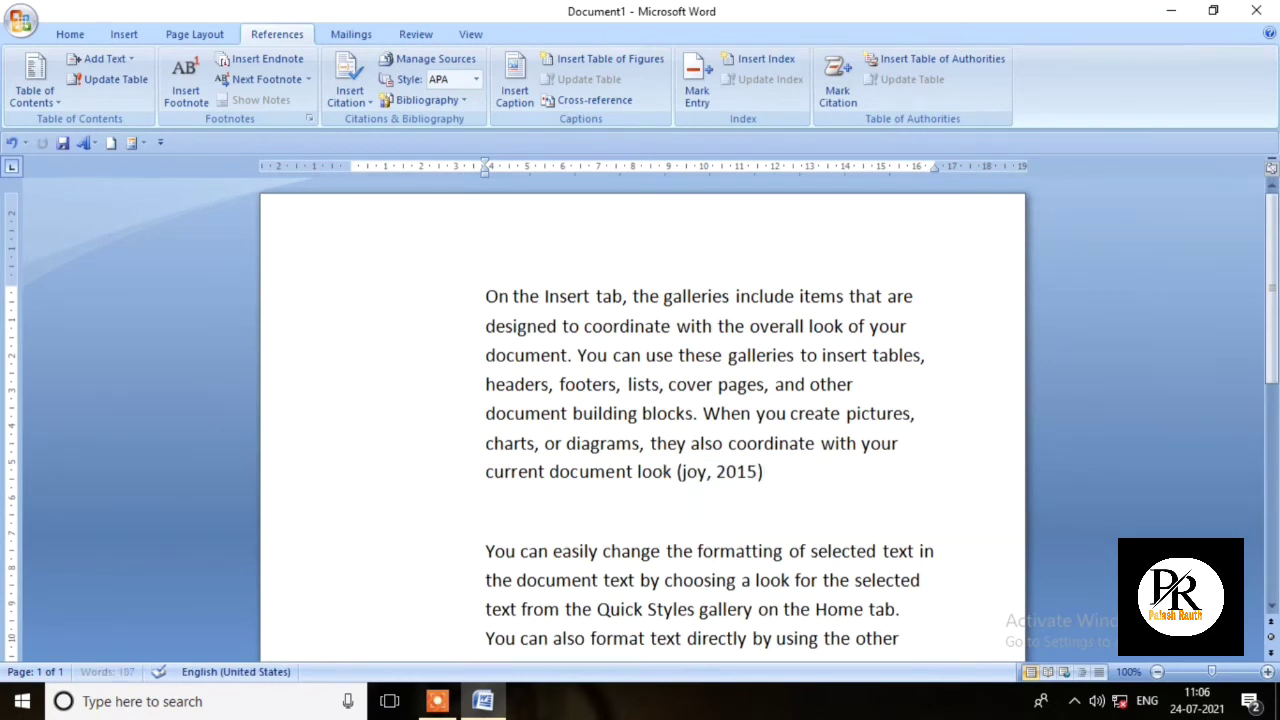
{"action": "left_click", "coordinate": [455, 102]}
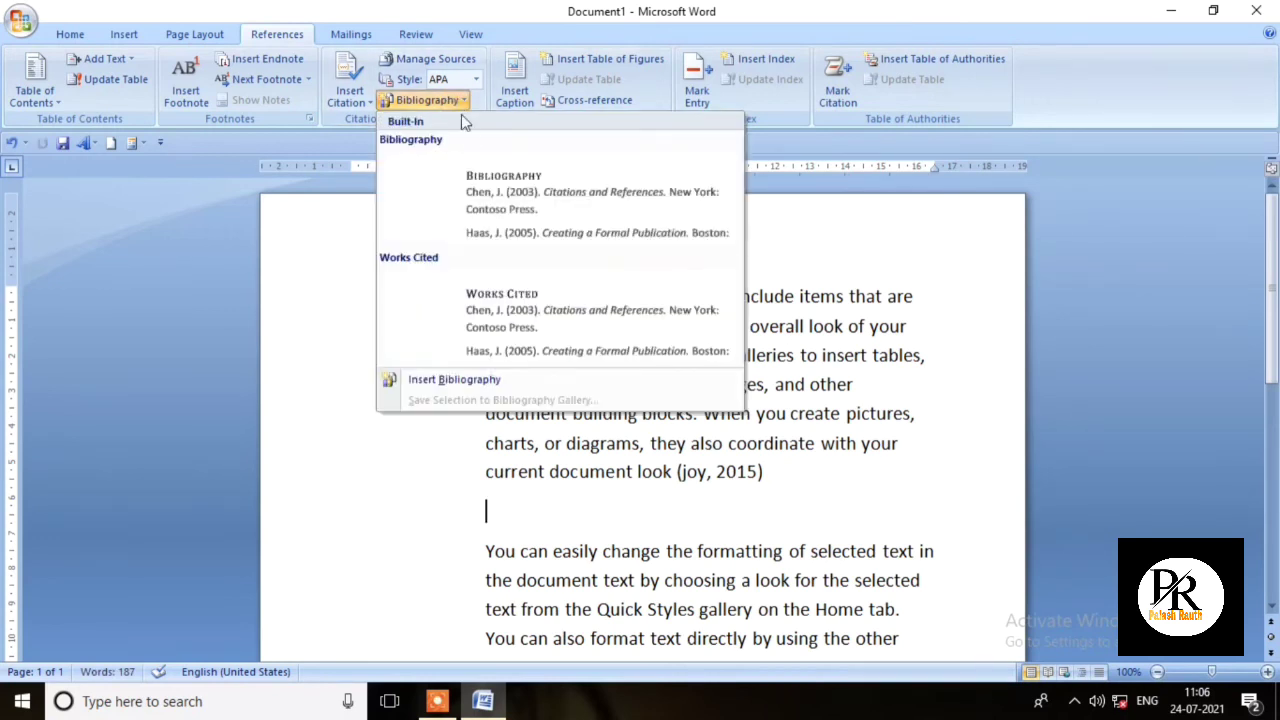
{"action": "left_click", "coordinate": [533, 205]}
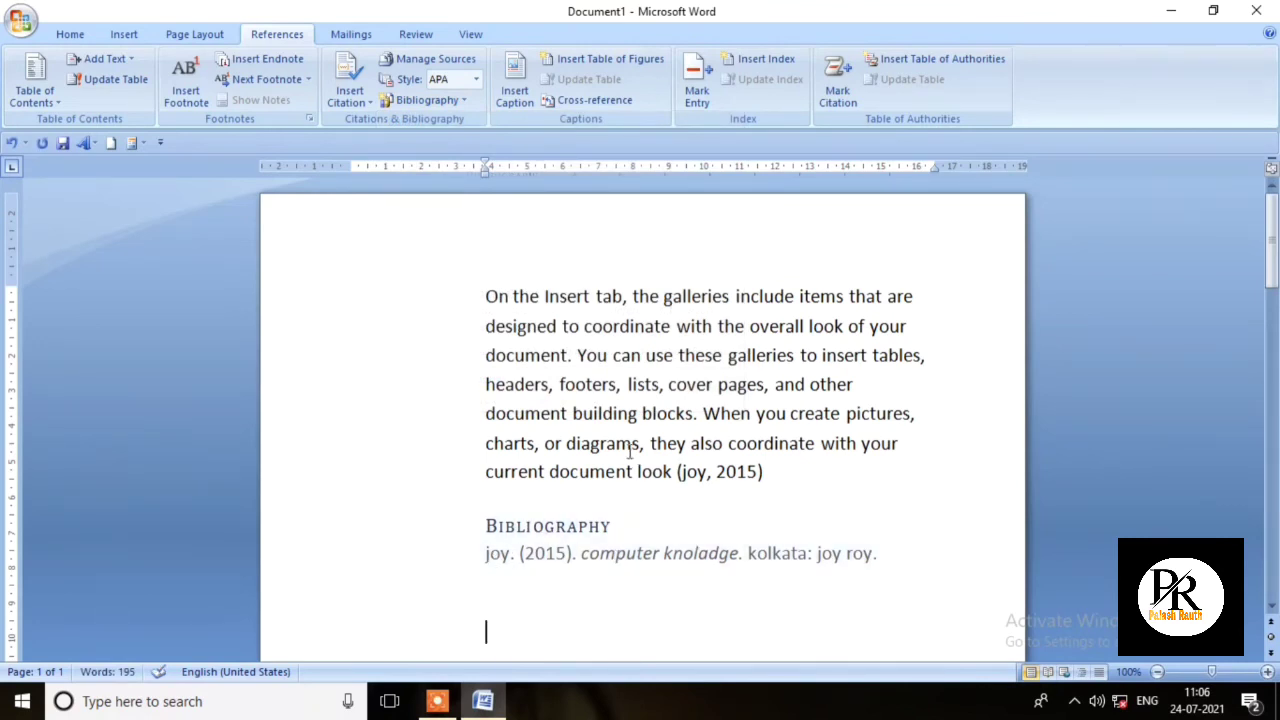
{"action": "scroll", "coordinate": [630, 452], "scroll_direction": "down", "scroll_amount": 1}
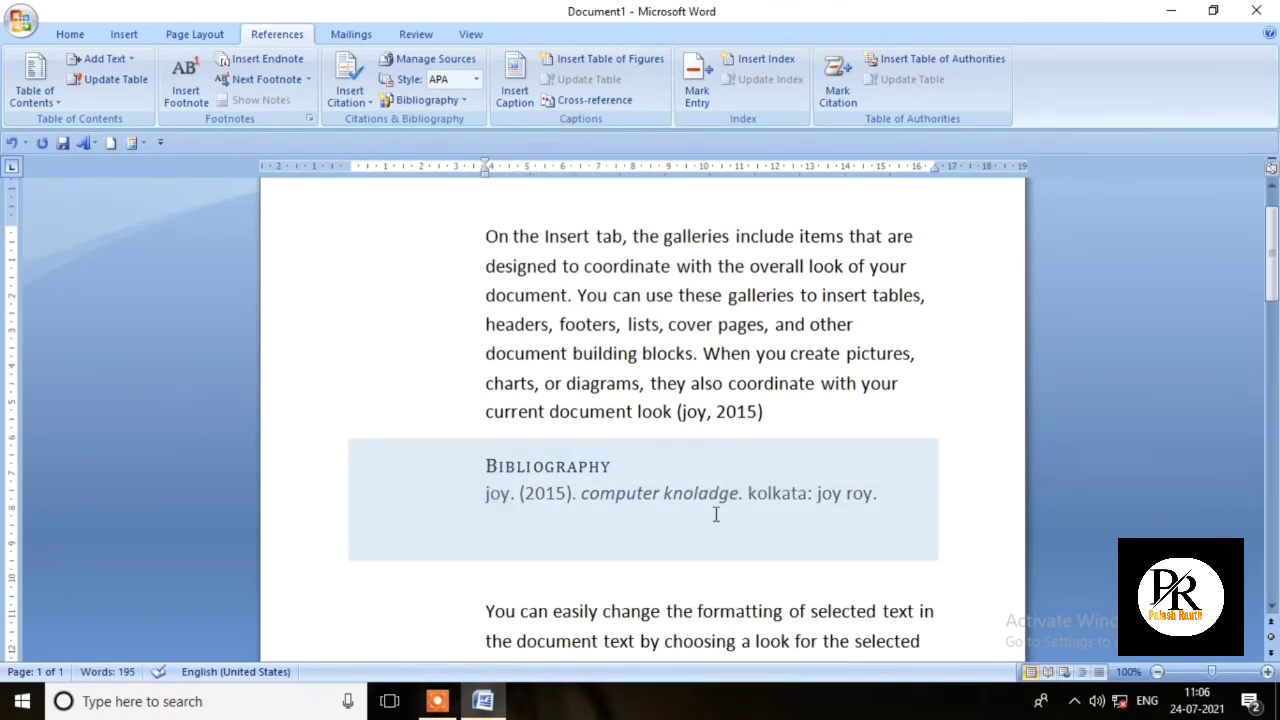
- Insert a Works Cited list below the Bibliography
{"action": "left_click", "coordinate": [452, 102]}
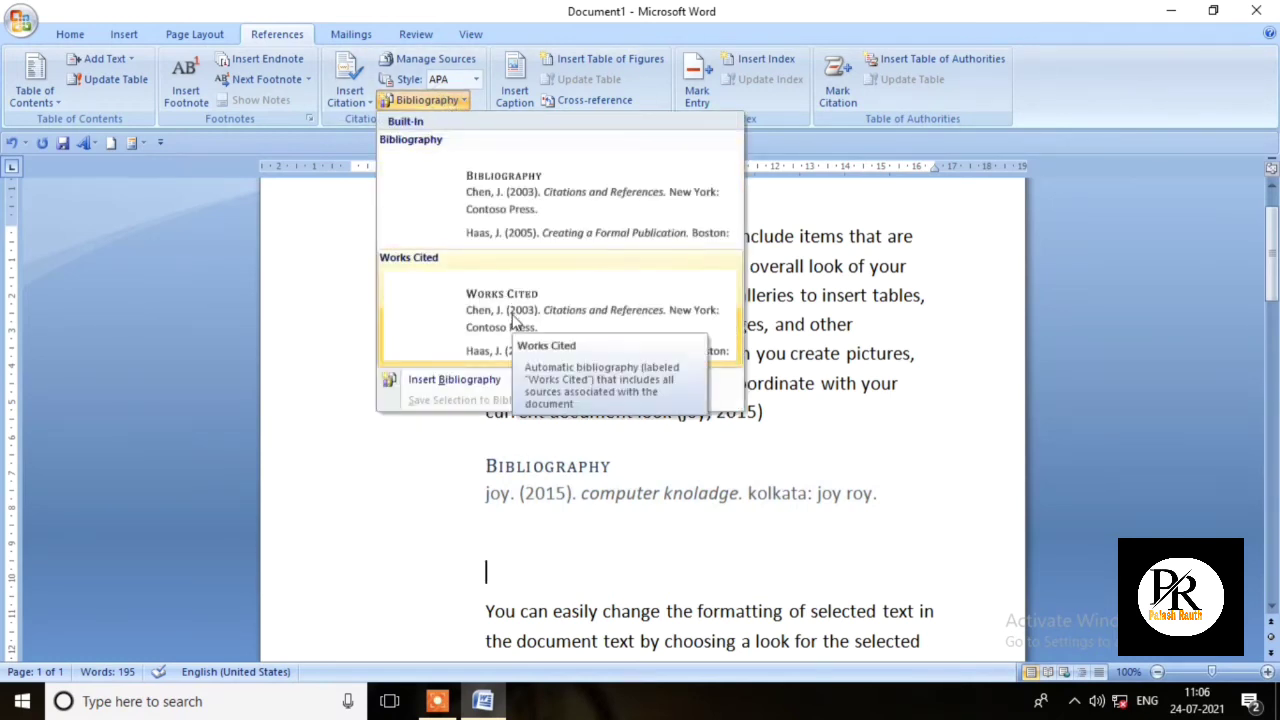
{"action": "left_click", "coordinate": [515, 320]}
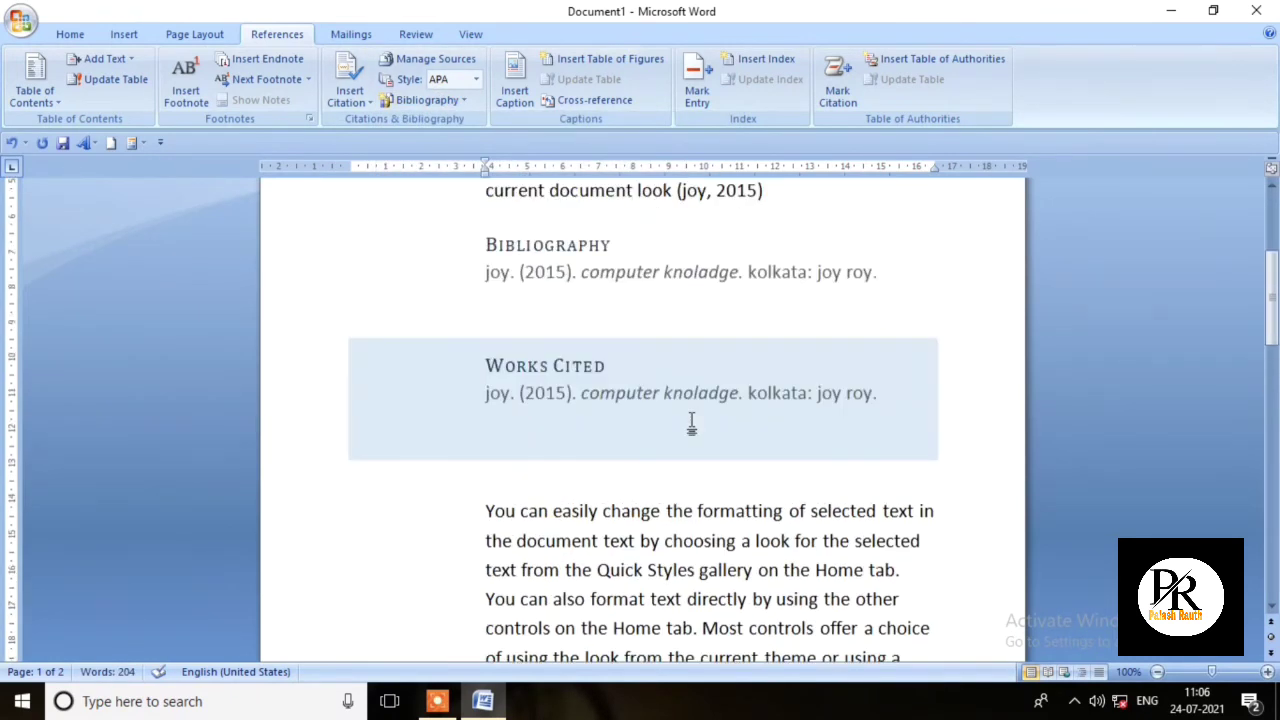
{"action": "scroll", "coordinate": [848, 397], "scroll_direction": "up", "scroll_amount": 1}
{"action": "left_click", "coordinate": [931, 419]}
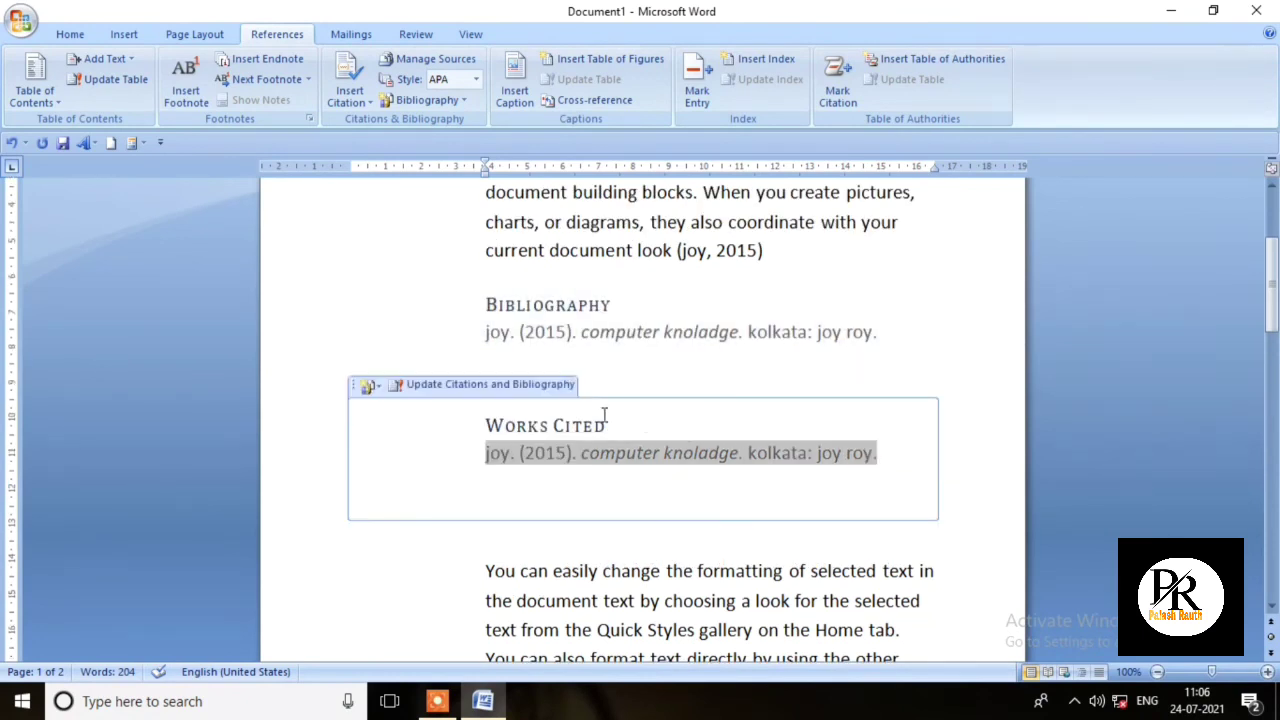
{"action": "left_click", "coordinate": [280, 262]}
{"action": "left_click", "coordinate": [390, 222]}
{"action": "scroll", "coordinate": [677, 491], "scroll_direction": "down", "scroll_amount": 4}
{"action": "scroll", "coordinate": [677, 497], "scroll_direction": "up", "scroll_amount": 4}
{"action": "scroll", "coordinate": [677, 497], "scroll_direction": "up", "scroll_amount": 3}
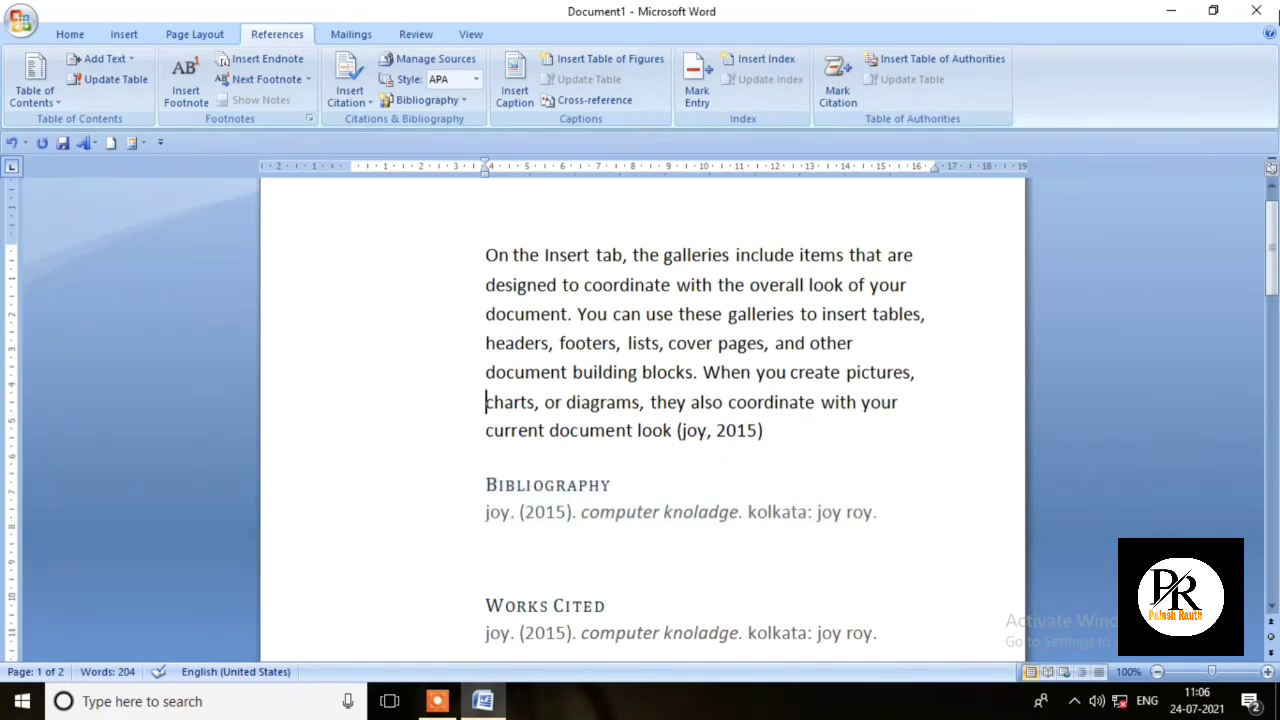
- Delete the unused kk (2010) source in Manage Sources
{"action": "left_click", "coordinate": [428, 63]}
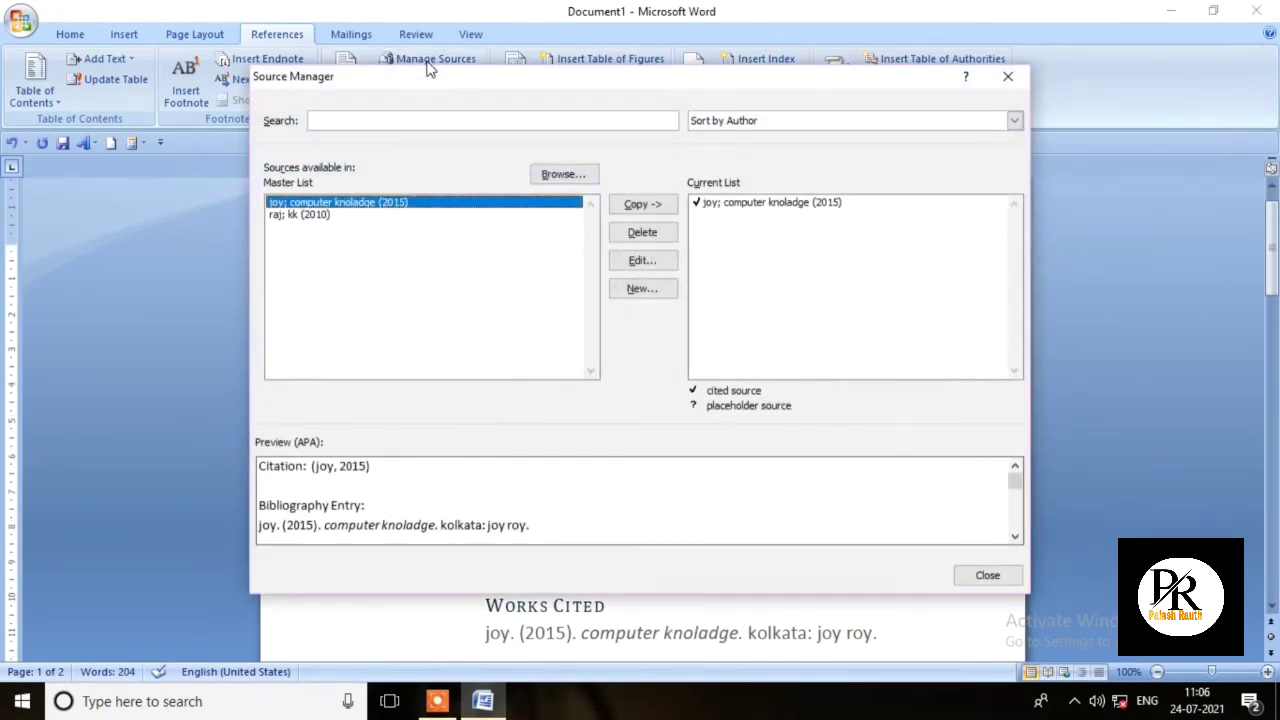
{"action": "left_click", "coordinate": [286, 216]}
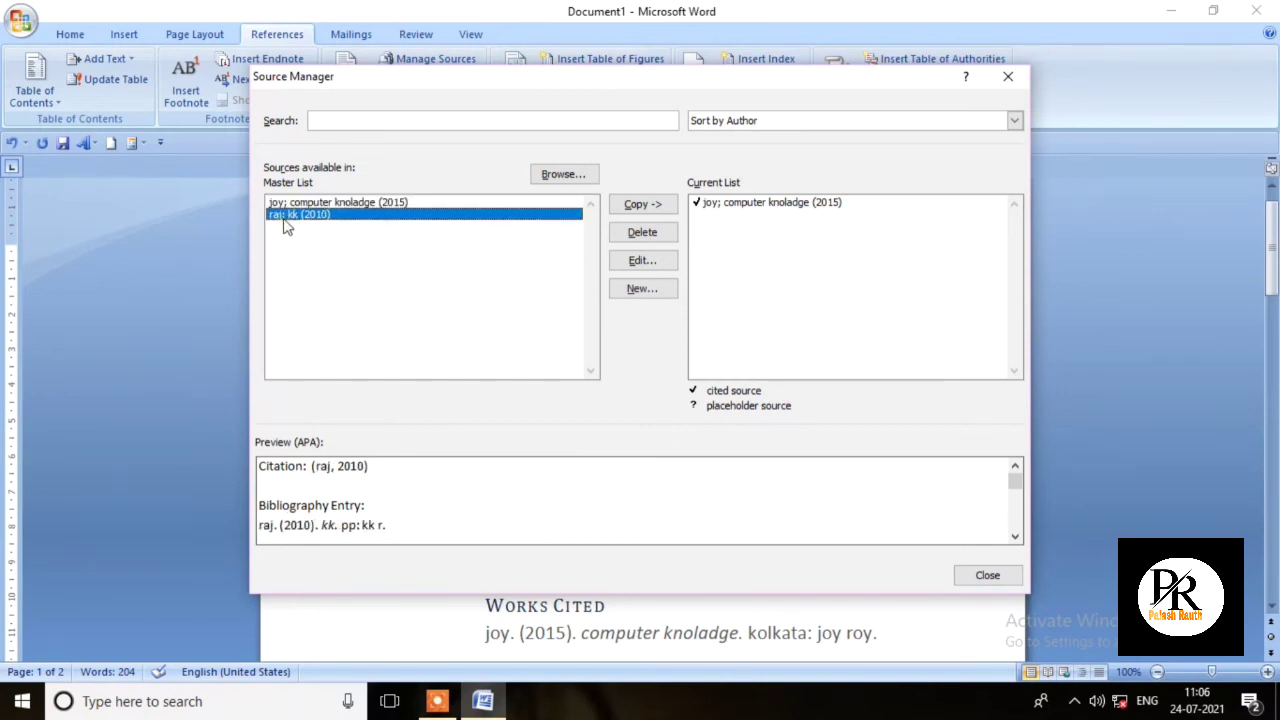
{"action": "left_click", "coordinate": [633, 234]}
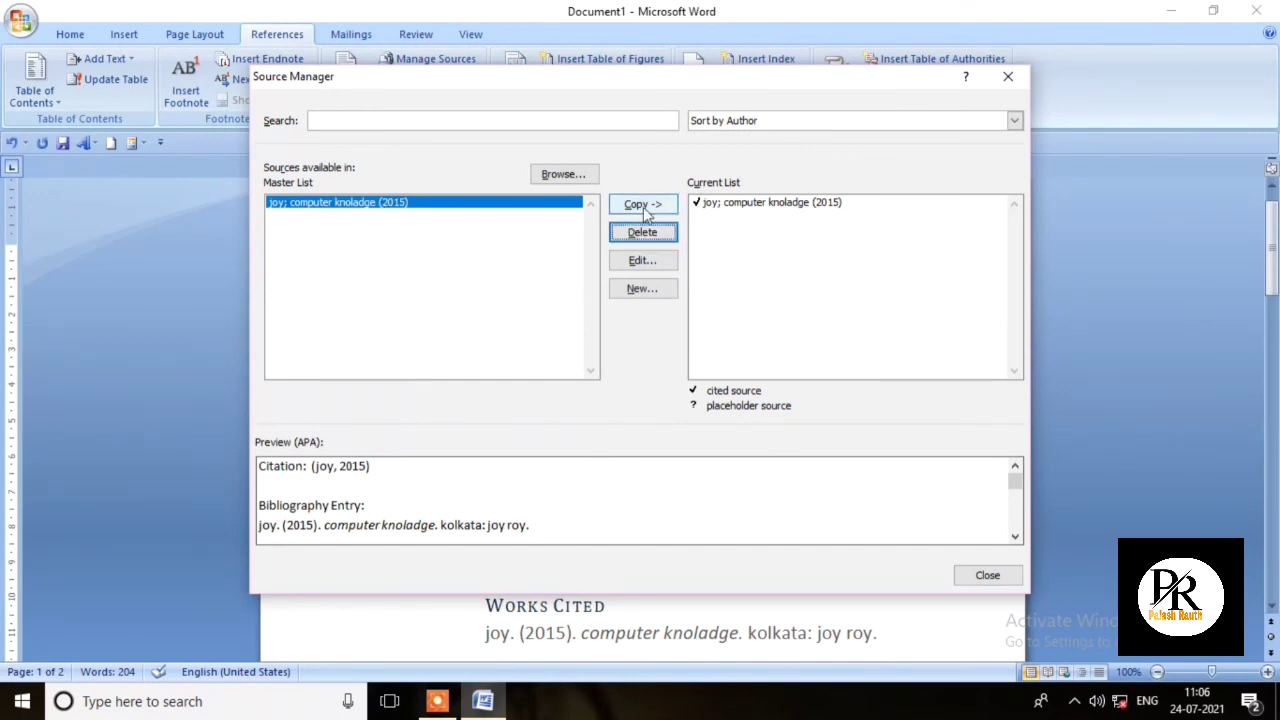
- Append 'n' to the computer knoladge source's publisher and update both source lists
{"action": "left_click", "coordinate": [648, 262]}
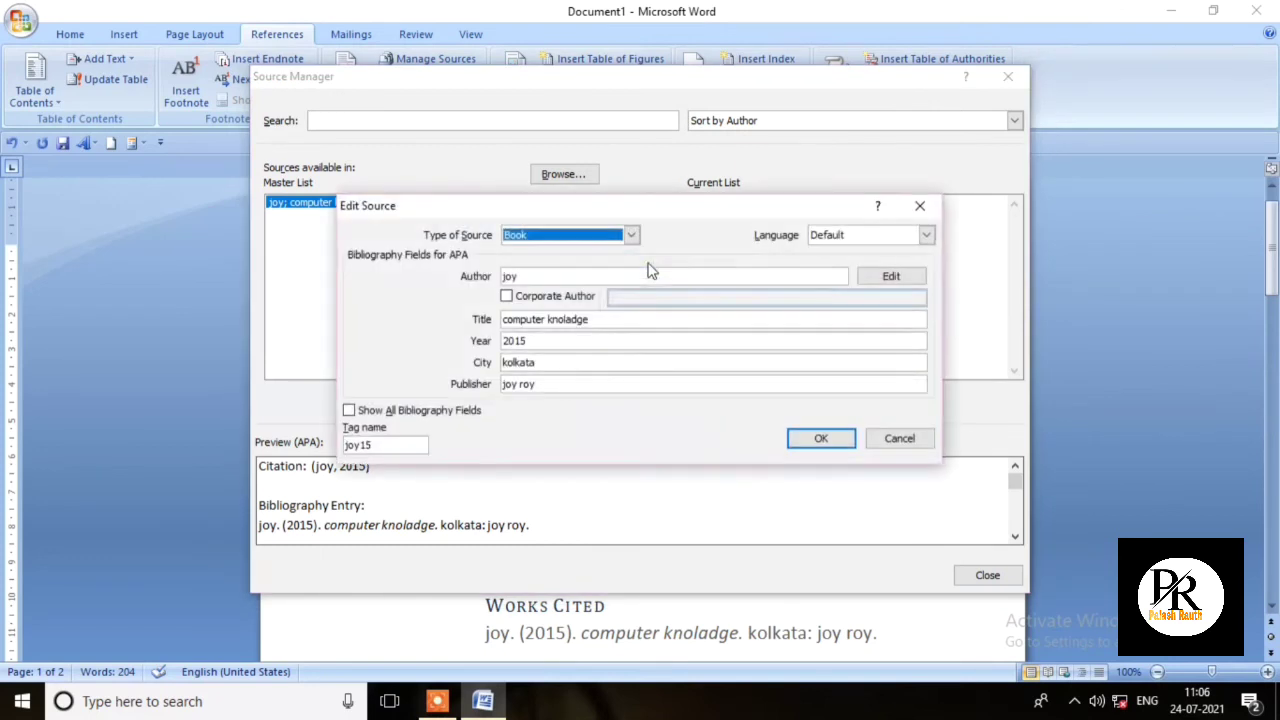
{"action": "left_click", "coordinate": [533, 388]}
{"action": "type", "text": "n"}
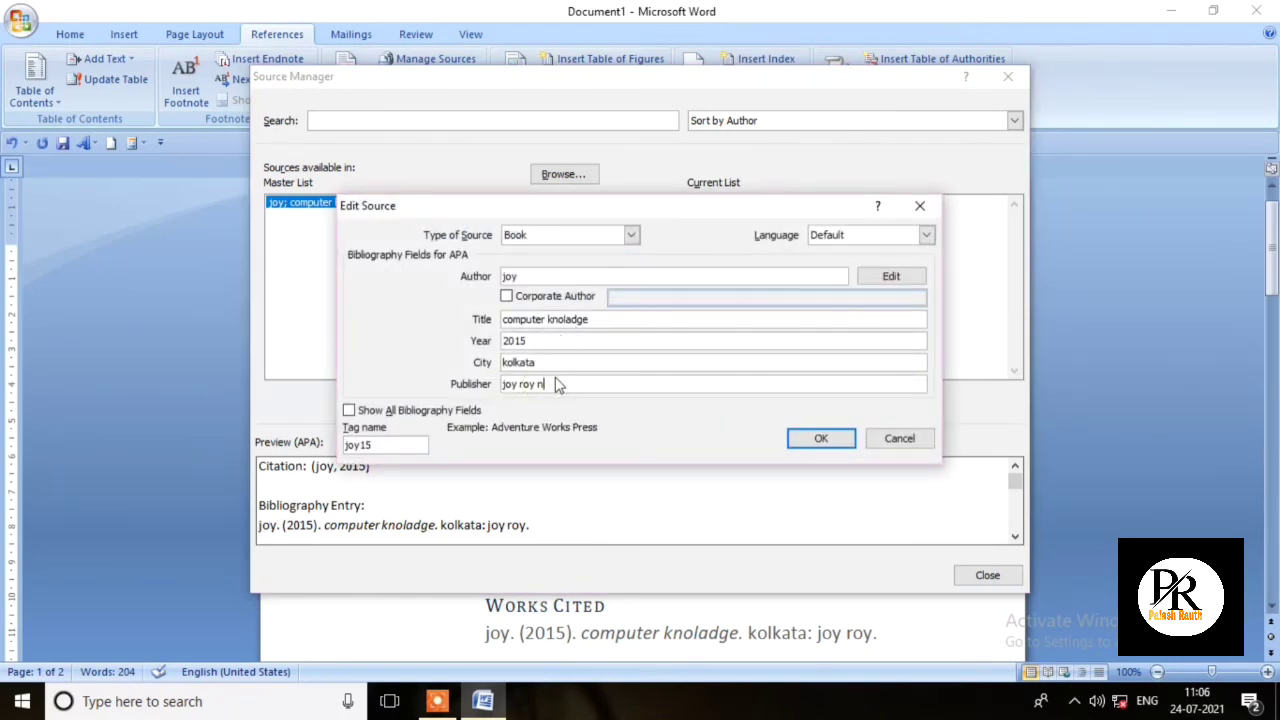
{"action": "left_click", "coordinate": [833, 440]}
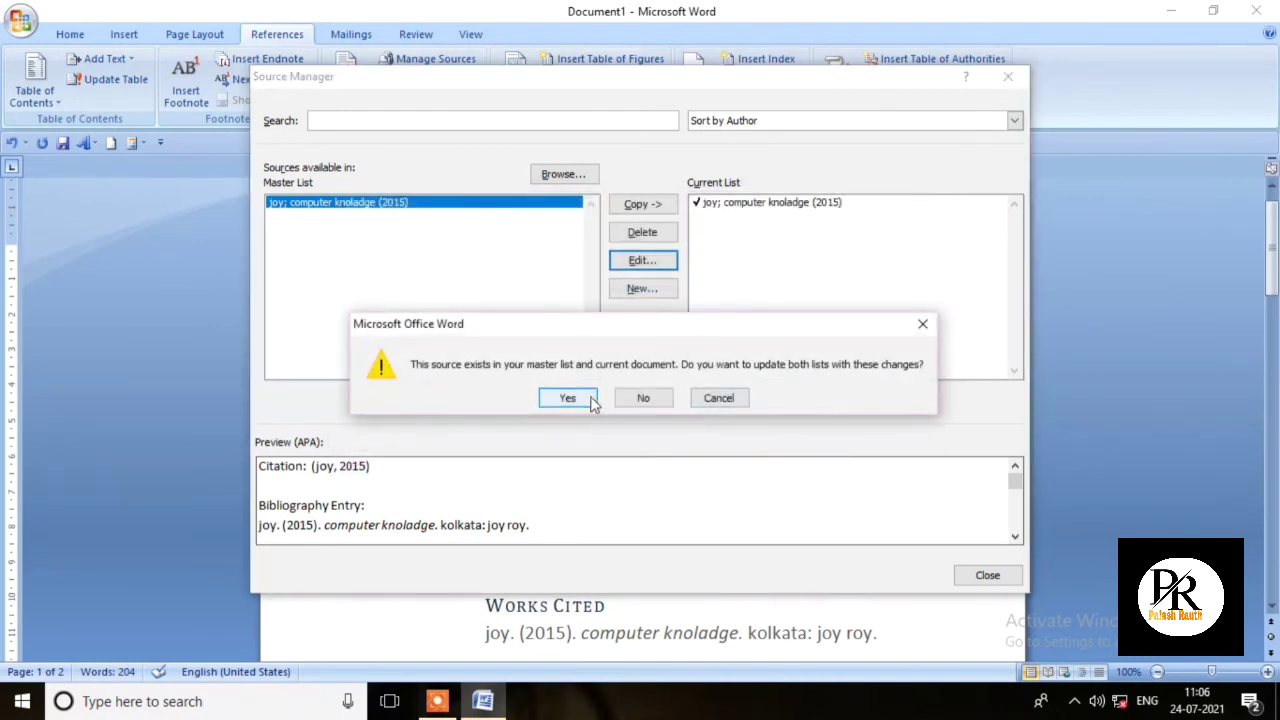
{"action": "left_click", "coordinate": [577, 401]}
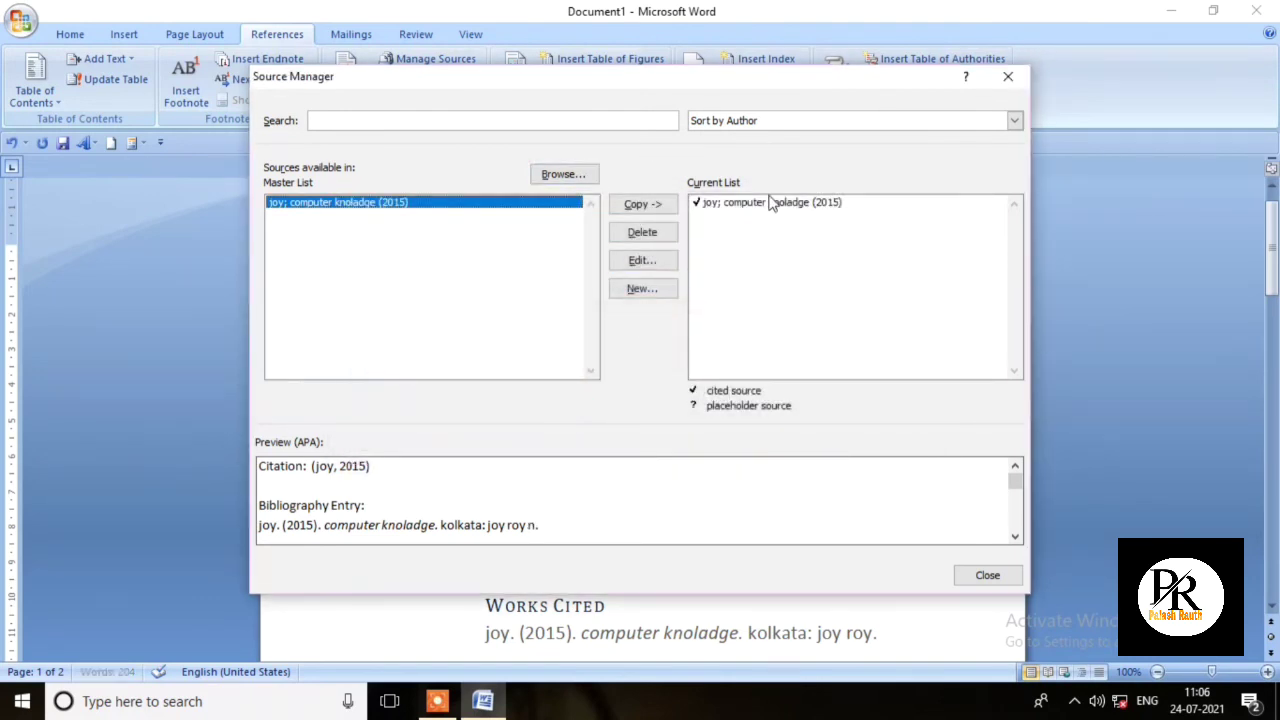
- Close Source Manager and review the updated Bibliography and Works Cited lists
{"action": "left_click", "coordinate": [1008, 77]}
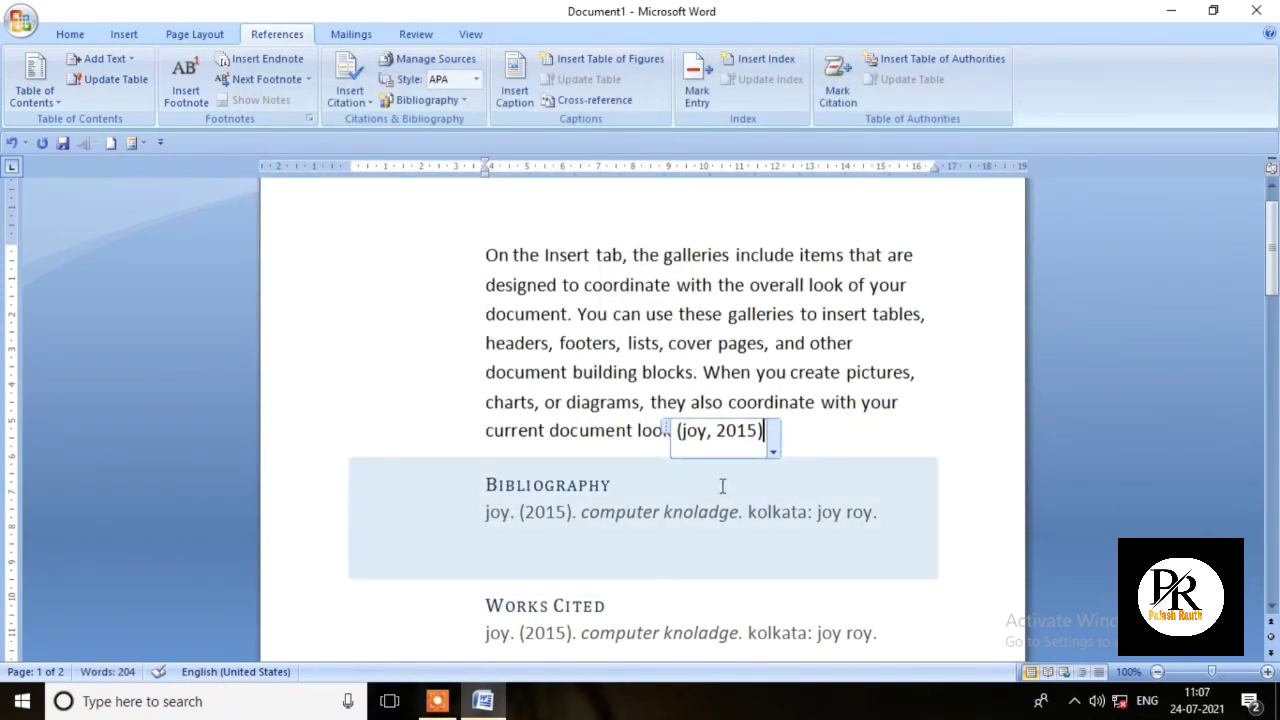
{"action": "scroll", "coordinate": [722, 486], "scroll_direction": "down", "scroll_amount": 1}
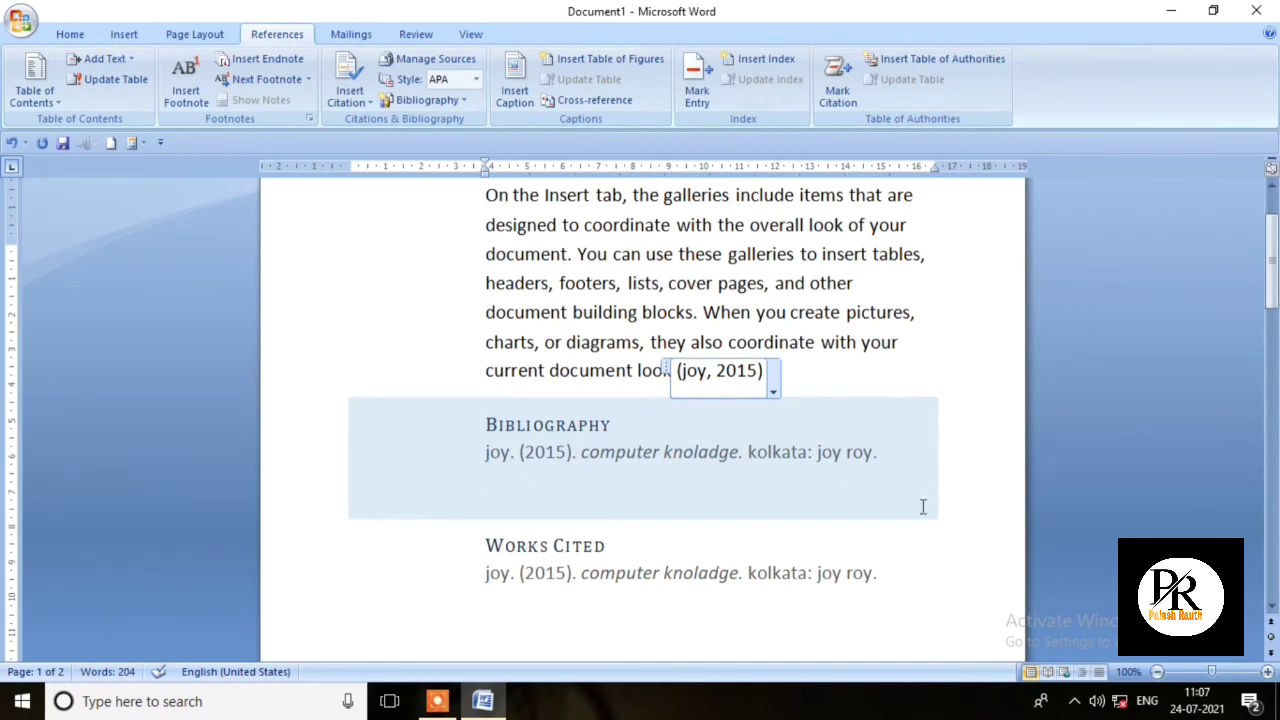
{"action": "left_click", "coordinate": [928, 537]}
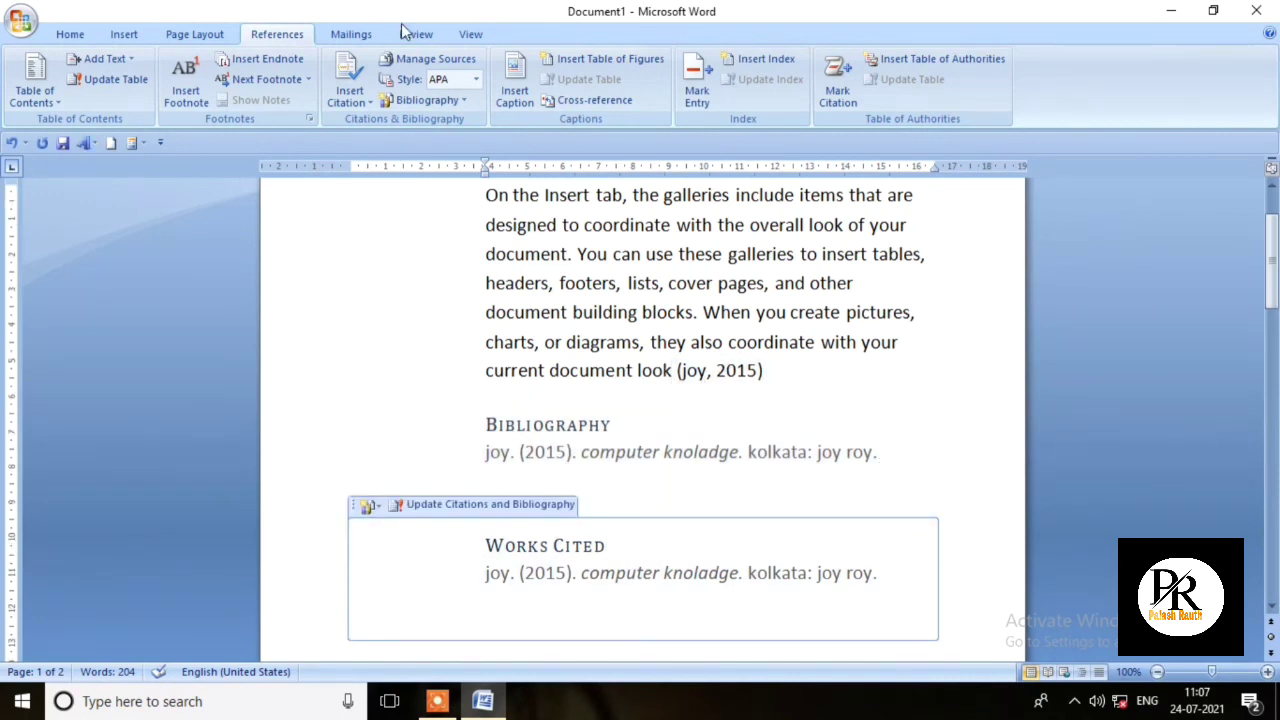
{"action": "left_click", "coordinate": [371, 363]}
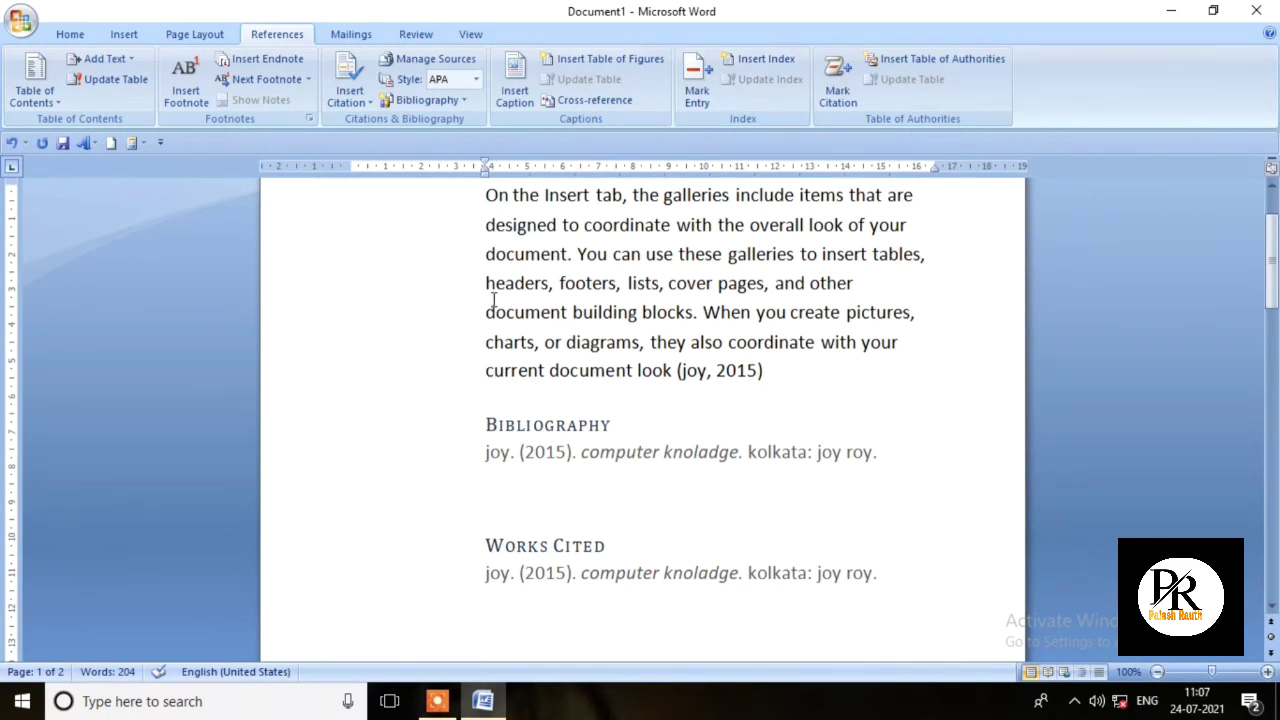
{"action": "scroll", "coordinate": [531, 346], "scroll_direction": "up", "scroll_amount": 2}
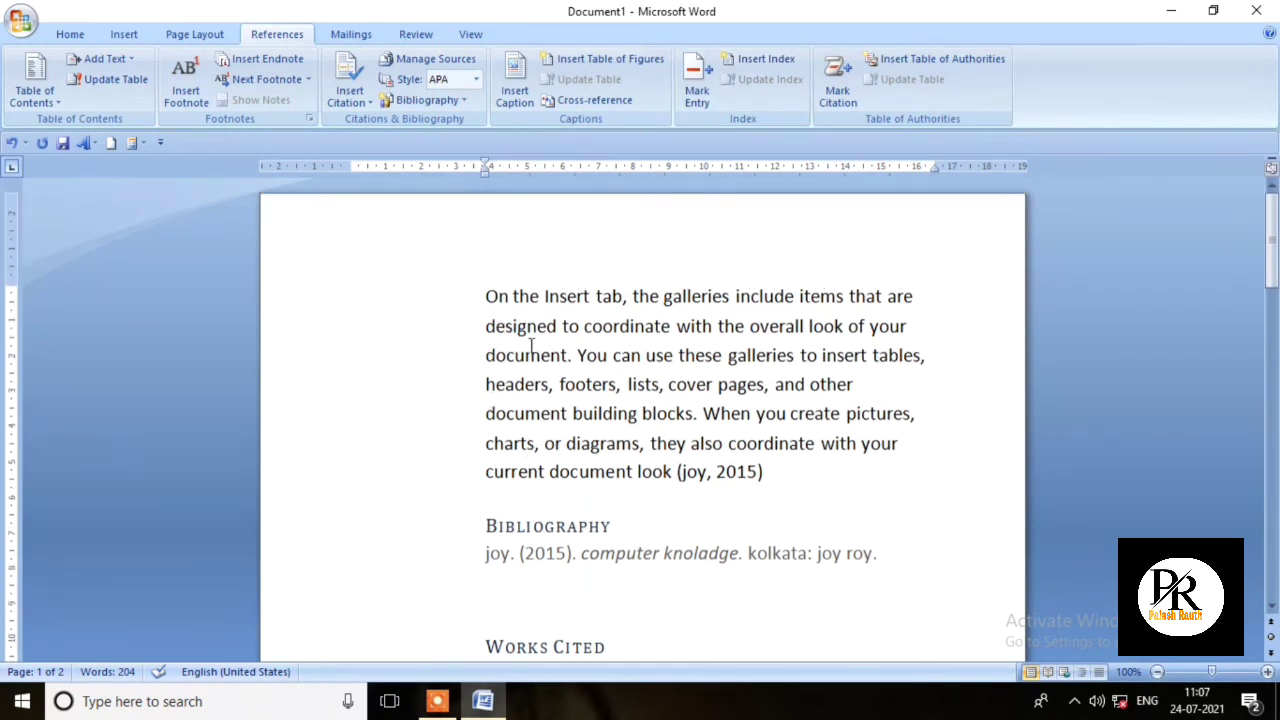